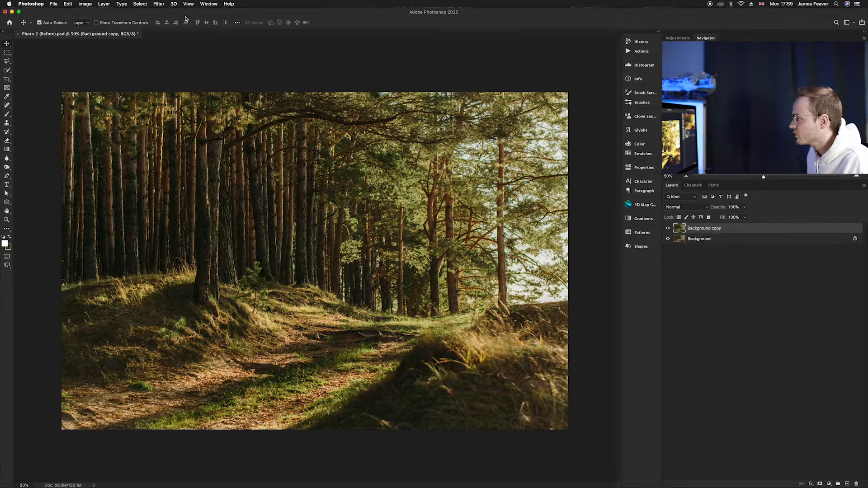
Apply the Spherize filter to the Background copy layer twice, with the amount at 100% in Normal mode
click(159, 4)
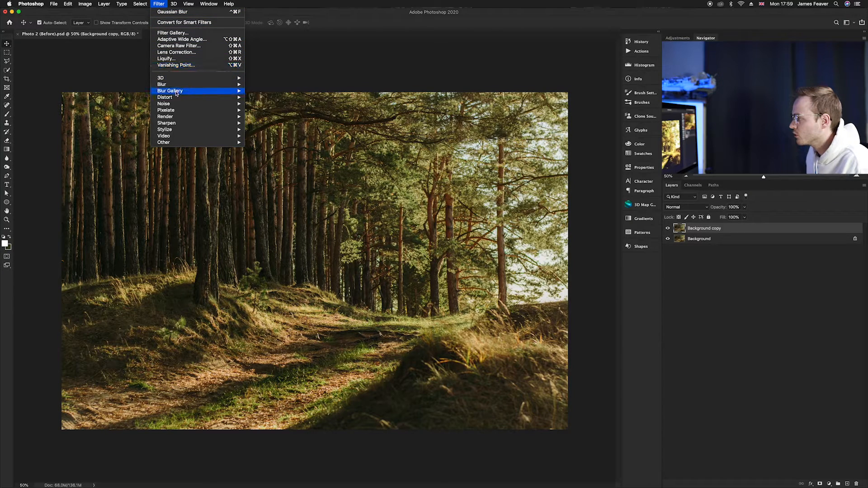
mouse_move(177, 101)
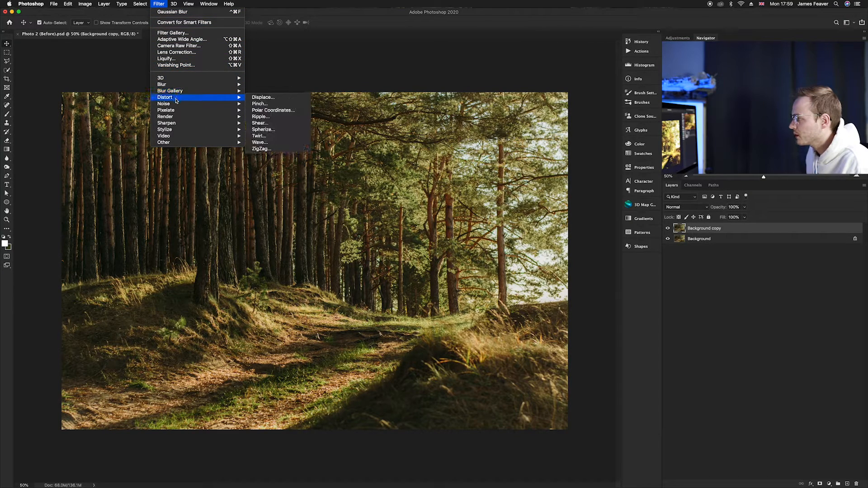
click(268, 131)
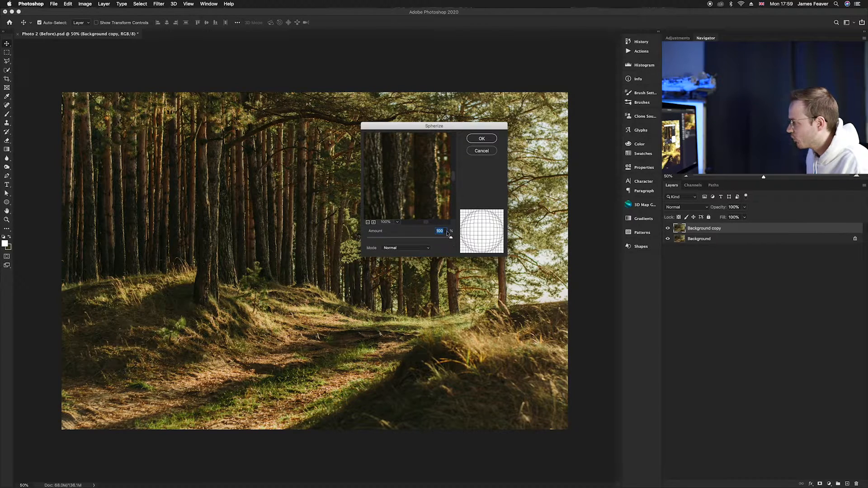
click(483, 140)
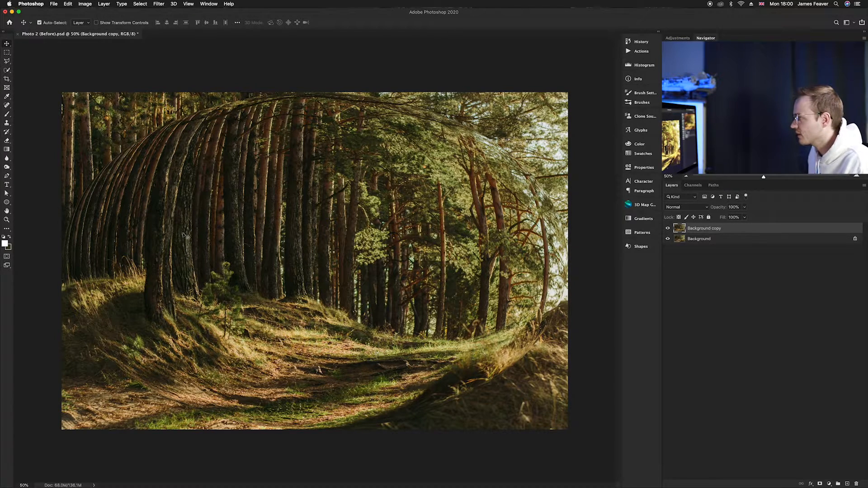
click(159, 4)
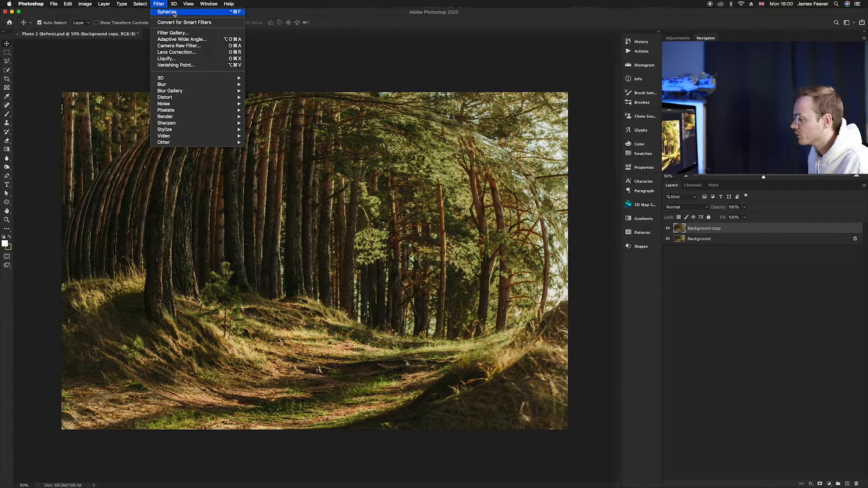
click(165, 12)
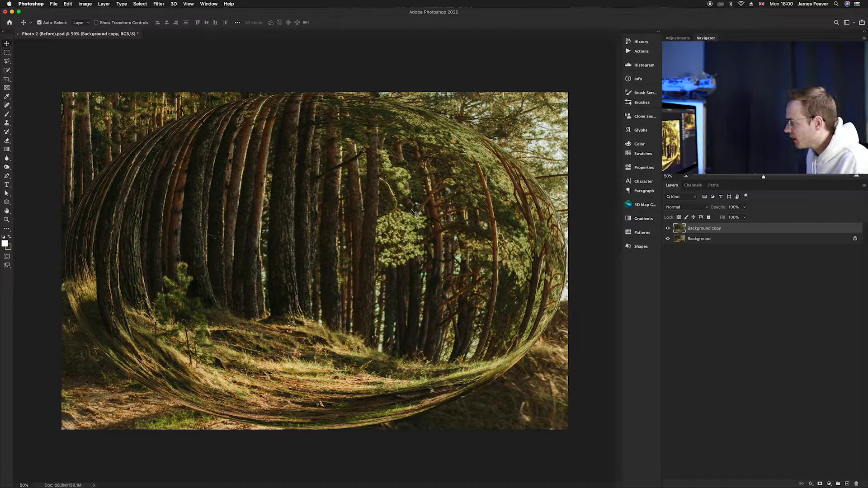
Hide the Background copy layer and draw a circle about 2144 px across over the forest path with the Ellipse tool
click(668, 229)
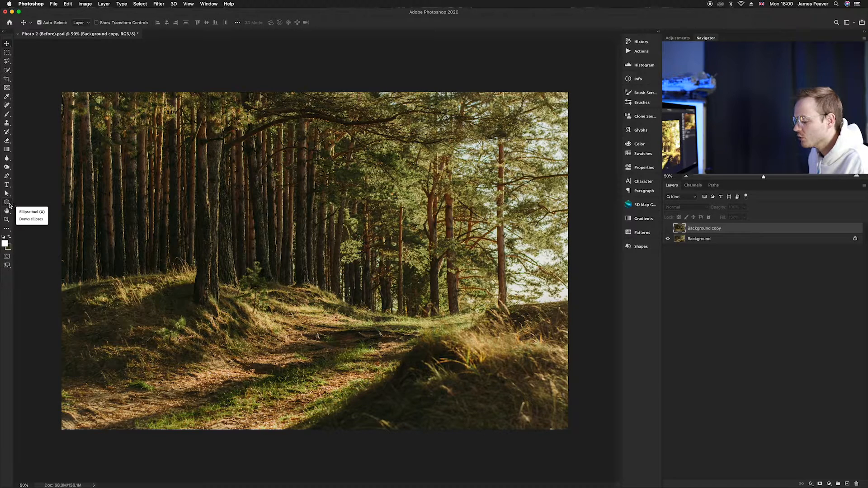
click(7, 204)
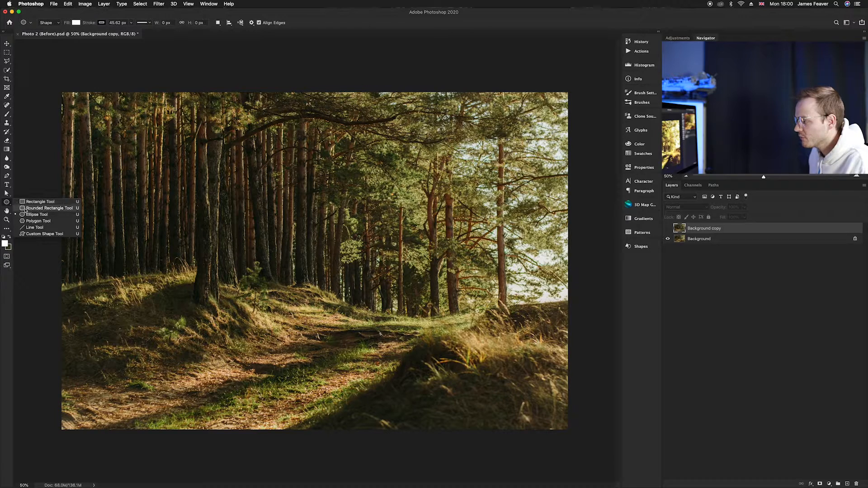
click(46, 216)
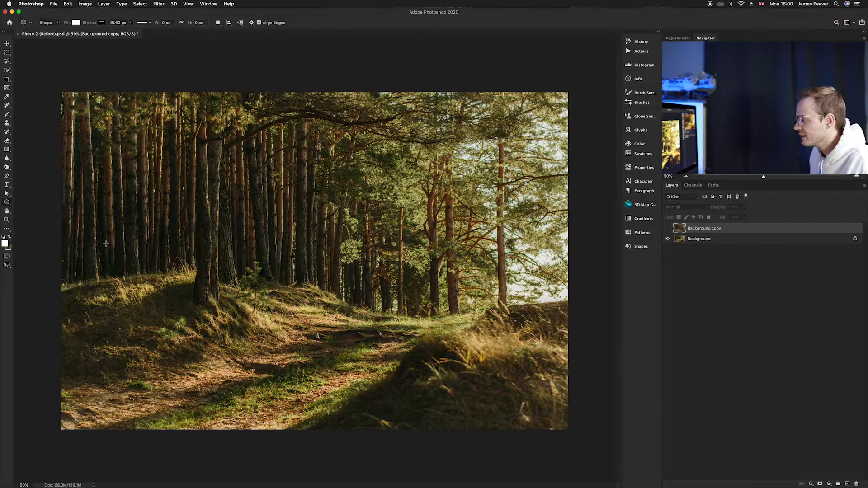
drag(262, 198, 443, 379)
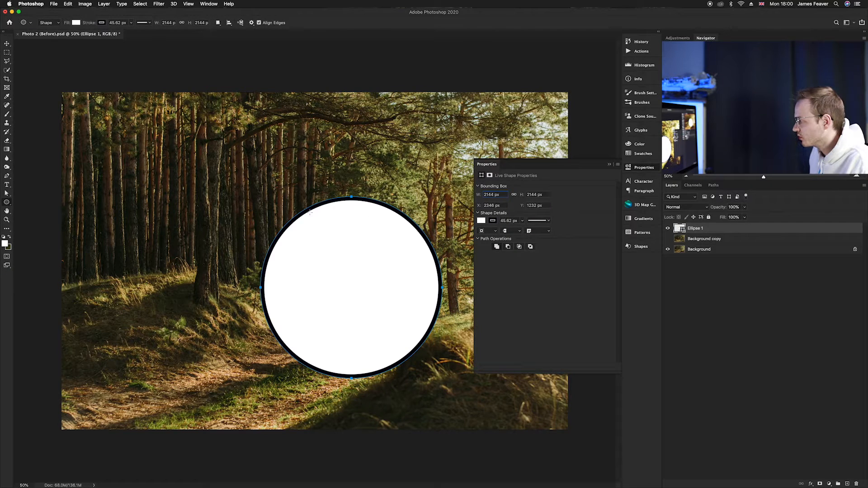
Remove the circle's stroke and set its fill to black
click(493, 221)
click(485, 234)
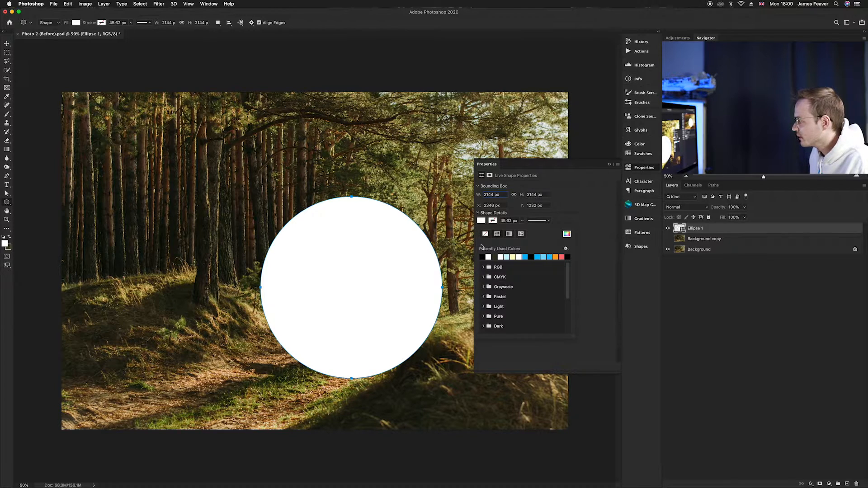
click(482, 257)
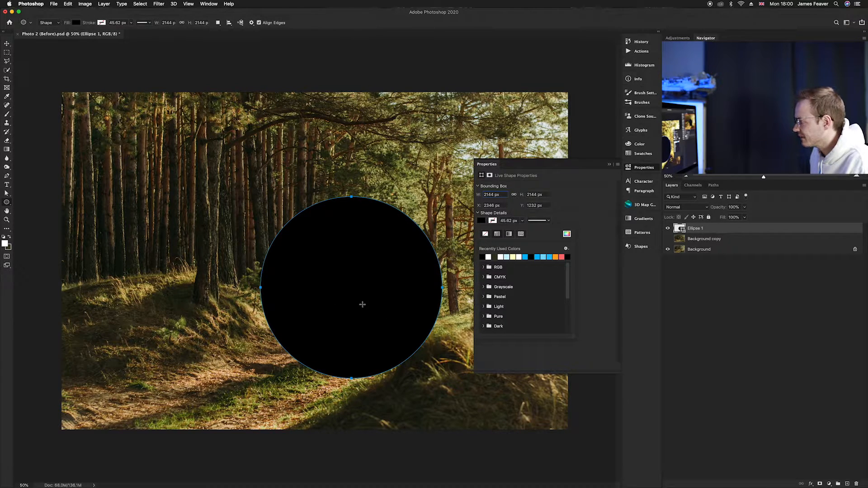
click(629, 168)
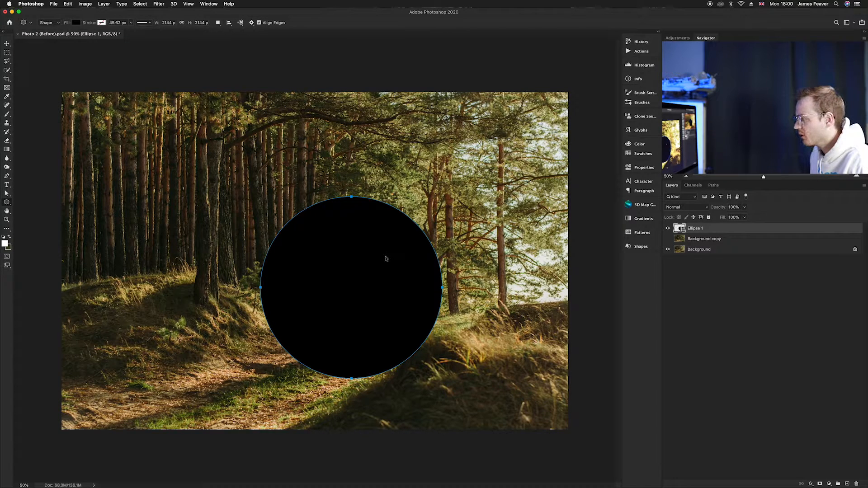
Move the black circle up and across to the middle of the image
key(ctrl+t)
mouse_move(394, 281)
mouse_down()
mouse_move(384, 246)
mouse_move(395, 231)
mouse_move(397, 265)
mouse_up()
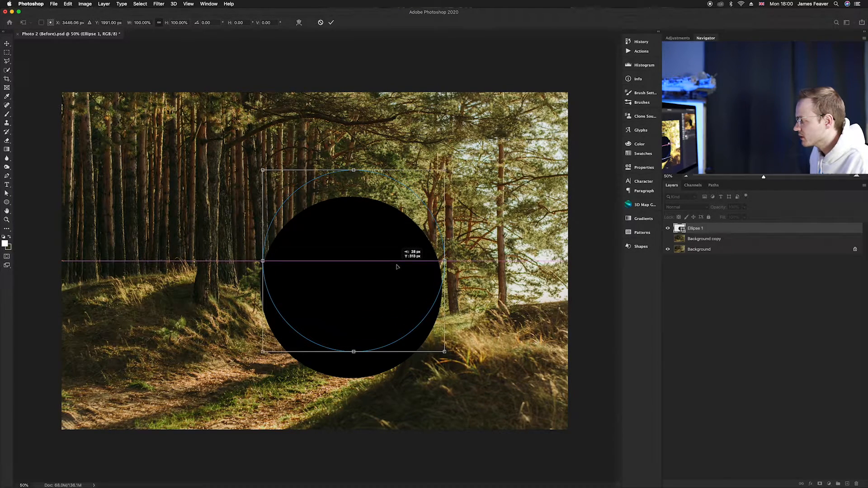
key(Return)
key(v)
click(385, 286)
click(496, 158)
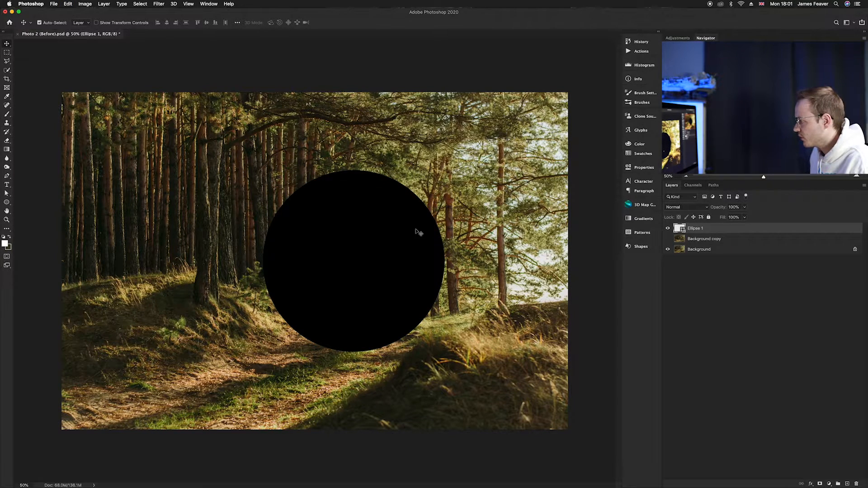
drag(347, 296, 306, 297)
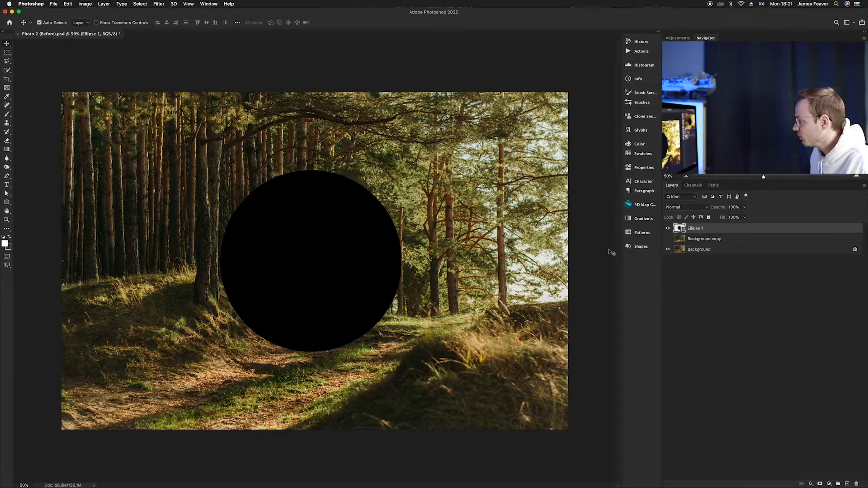
Show the Background copy layer, place it above Ellipse 1 and clip it to the circle
click(668, 239)
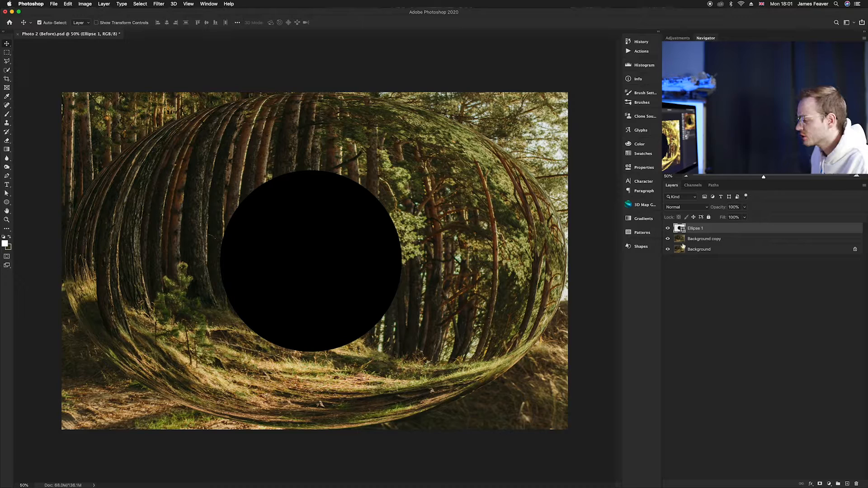
drag(683, 241, 686, 226)
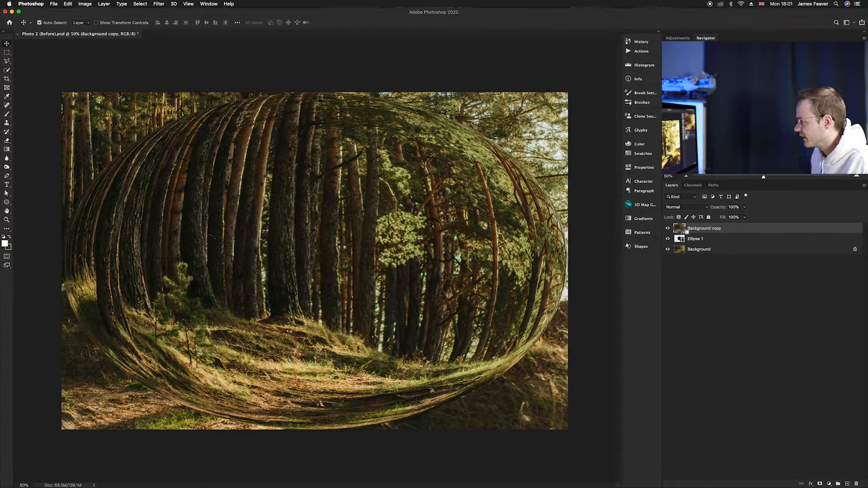
alt+click(684, 234)
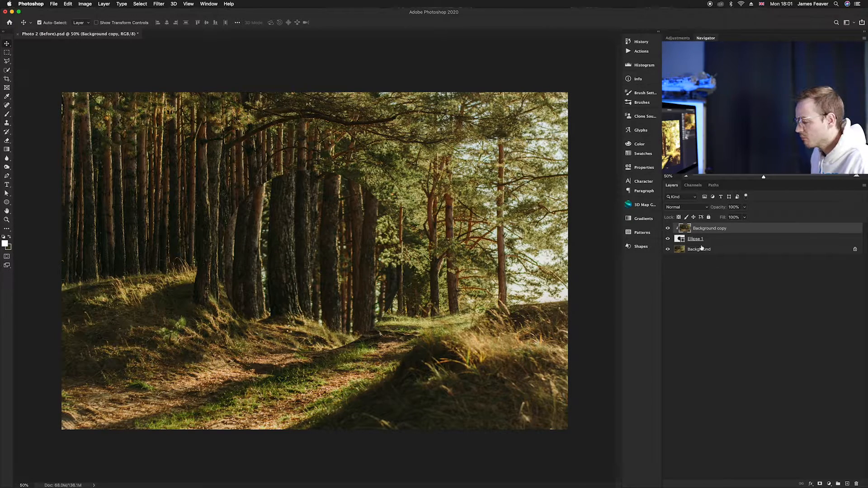
Scale the clipped Background copy layer to about 35.89% width and 53.84% height so its edges meet the circle
key(super+t)
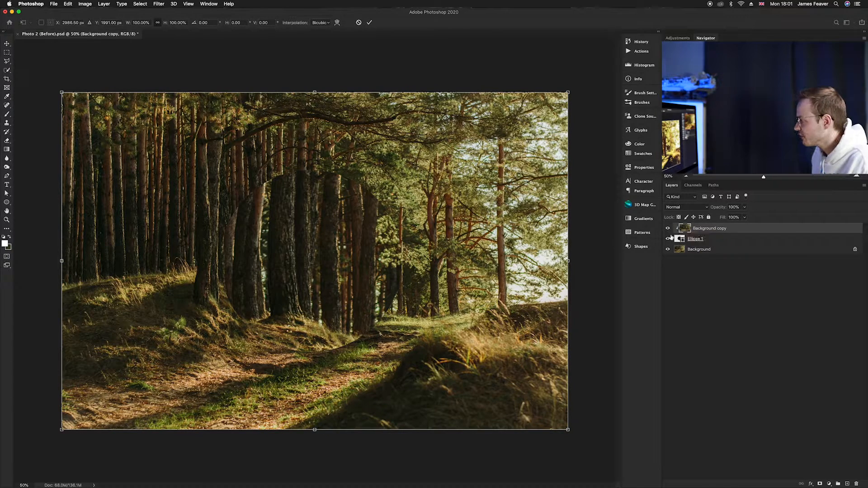
drag(569, 261, 401, 261)
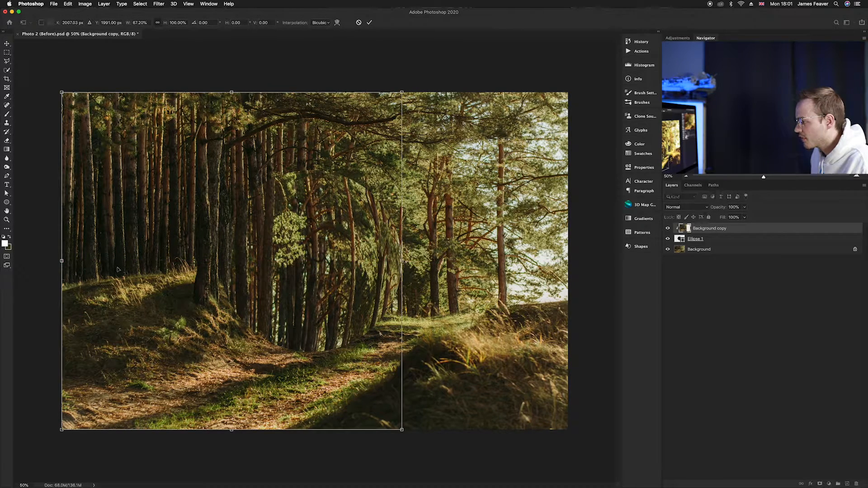
drag(63, 261, 220, 265)
drag(311, 430, 337, 355)
drag(313, 97, 316, 171)
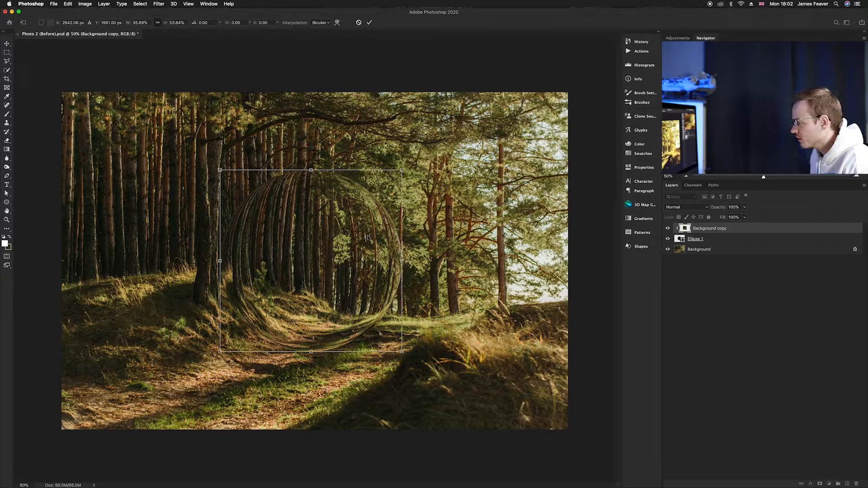
key(Return)
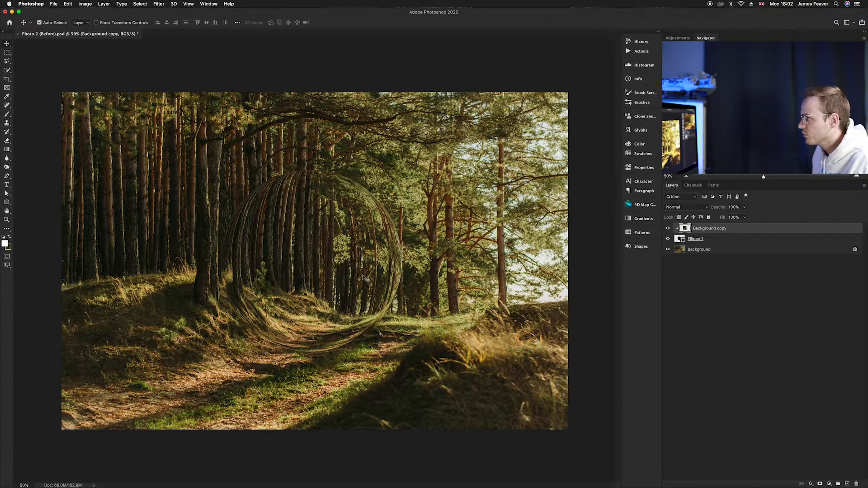
Flip the spherized Background copy layer vertically inside the circle
click(68, 4)
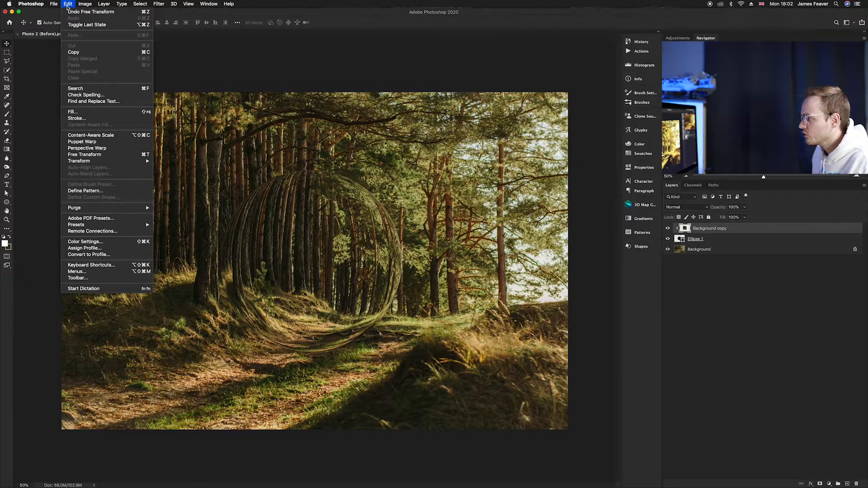
mouse_move(88, 162)
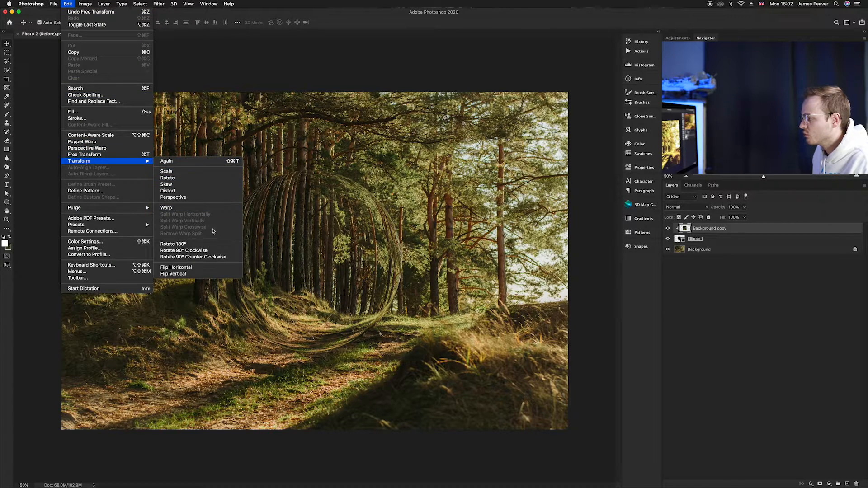
click(177, 274)
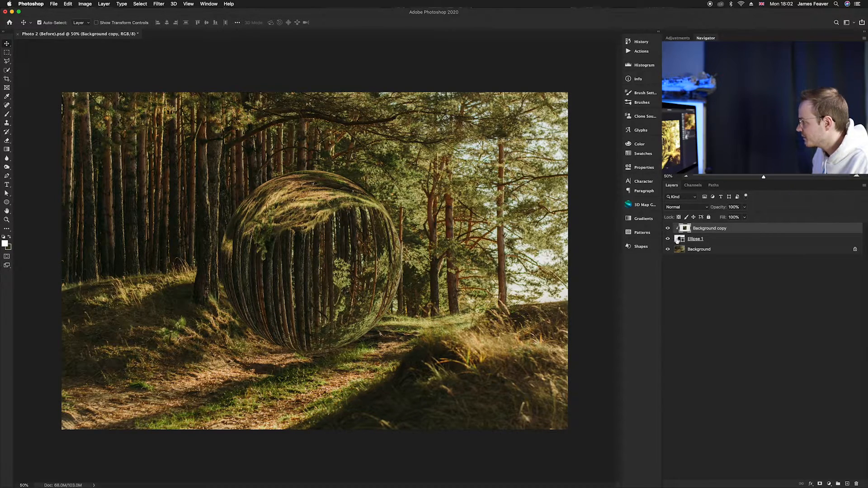
Duplicate the Ellipse 1 layer and move the original to the top of the layer stack
click(689, 238)
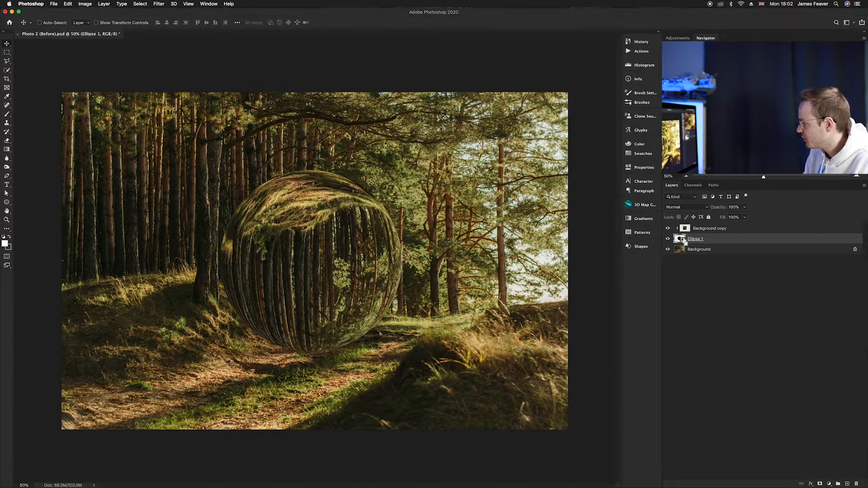
key(super+j)
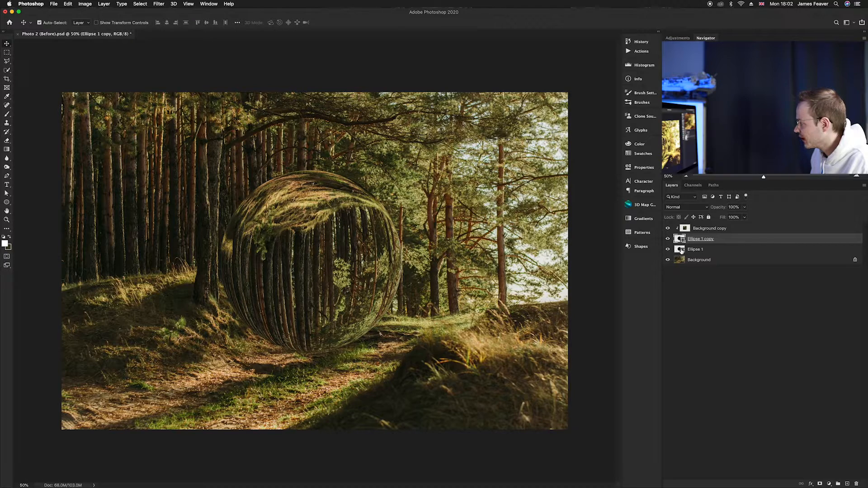
drag(682, 251, 684, 228)
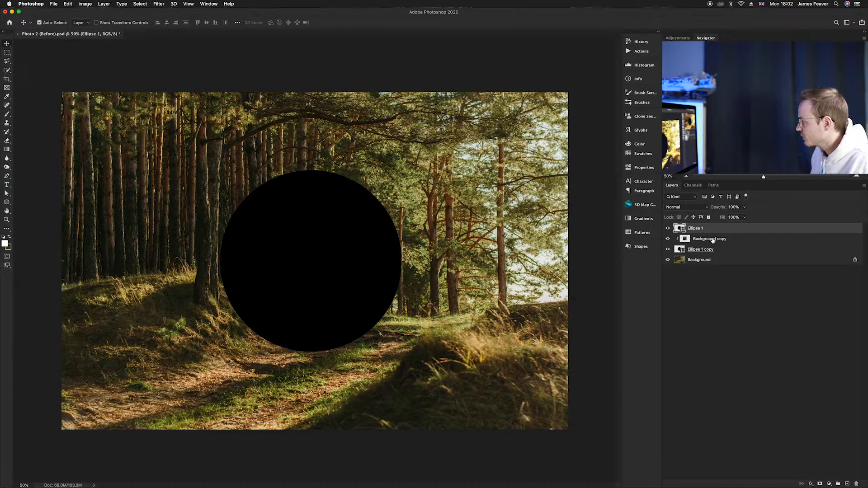
Set the fill of the topmost Ellipse 1 layer to 0%
click(744, 218)
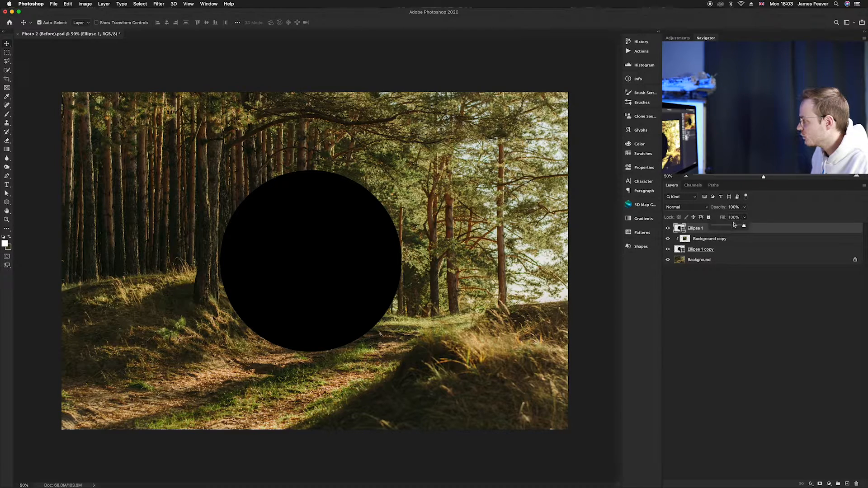
drag(745, 228, 713, 228)
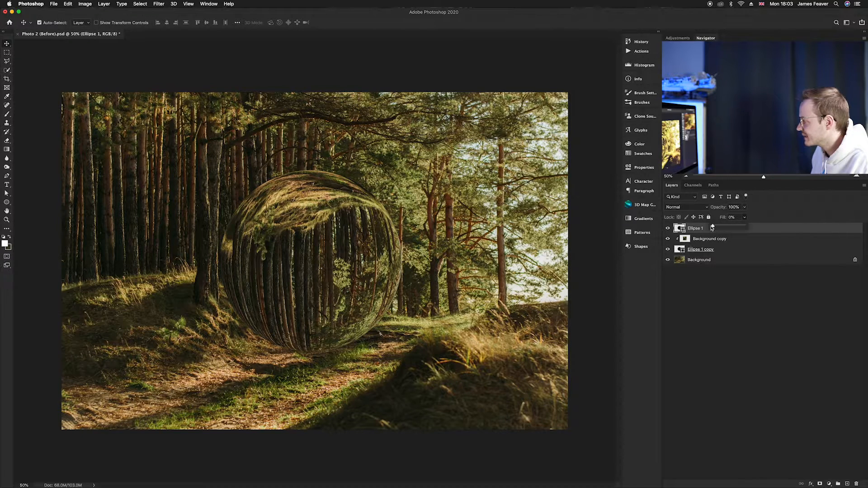
click(768, 222)
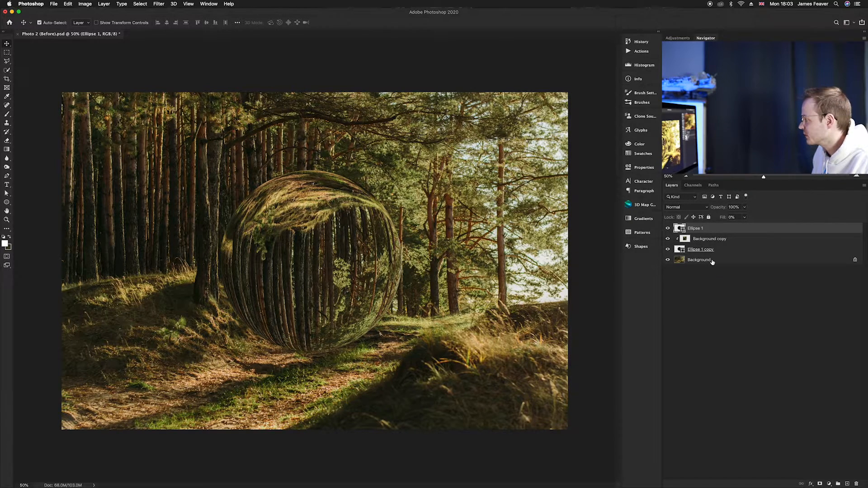
Add an Inner Glow to the topmost Ellipse 1 layer from default settings, with 50% opacity and 133 px size
double_click(723, 231)
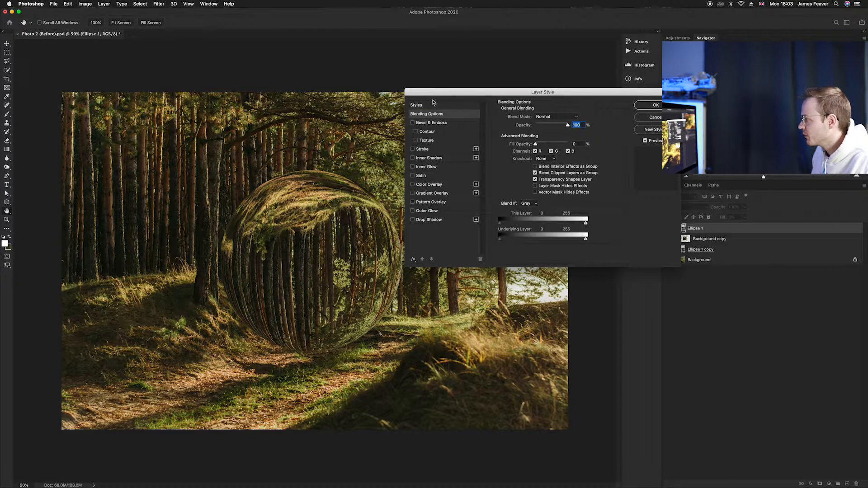
drag(478, 95, 467, 91)
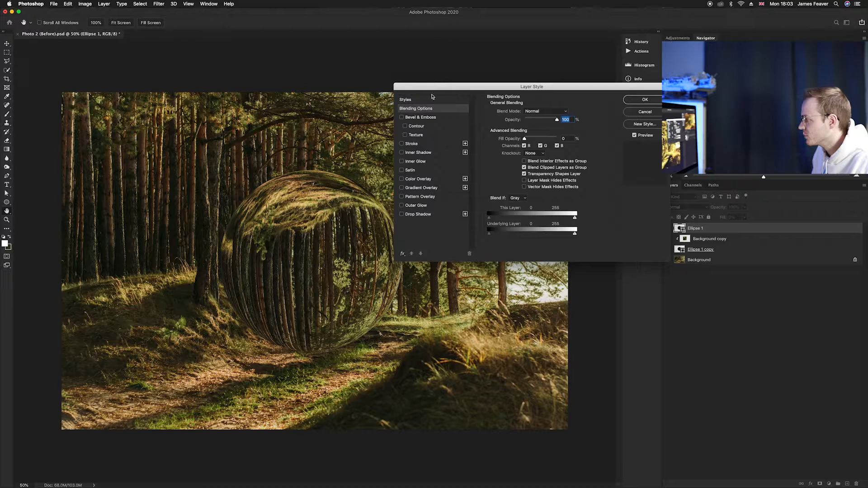
click(414, 162)
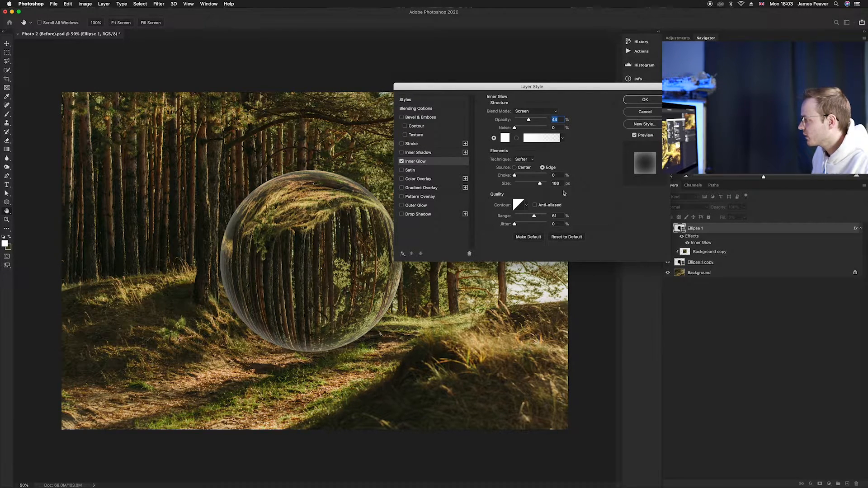
click(564, 237)
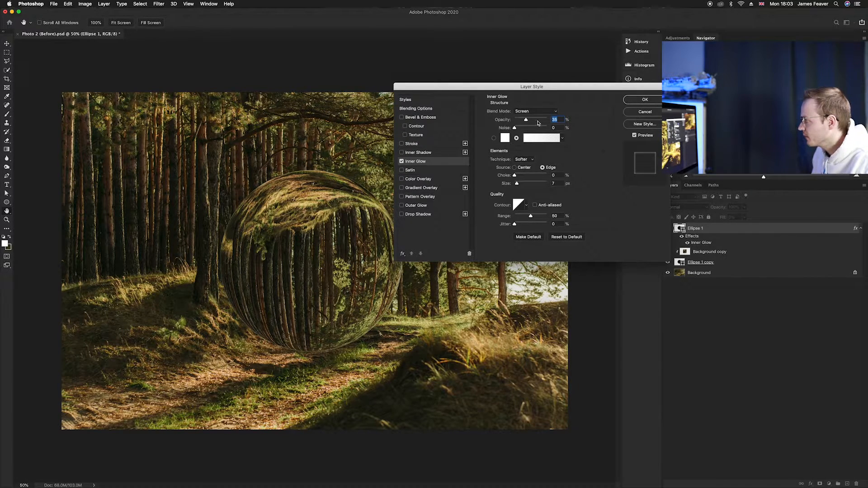
drag(526, 121, 532, 121)
drag(518, 184, 533, 184)
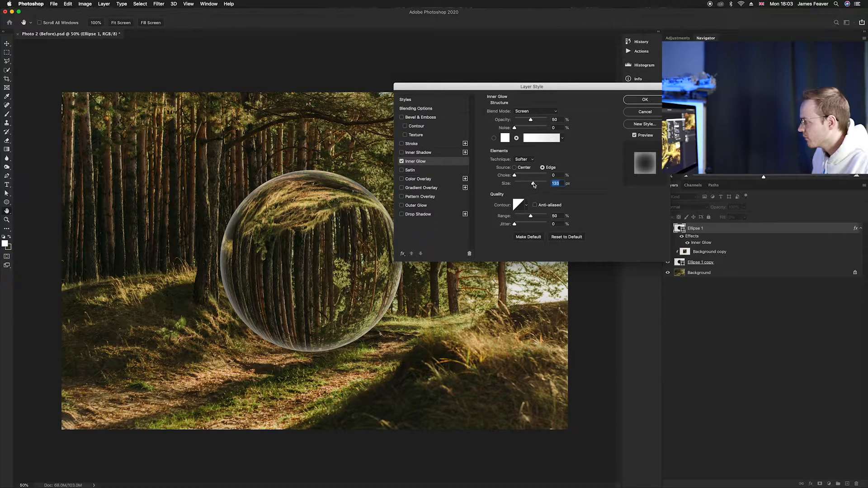
Adjust the Inner Glow to a 61% range and 180 px size, keep Screen blending, and apply the style
click(531, 217)
drag(528, 217, 534, 218)
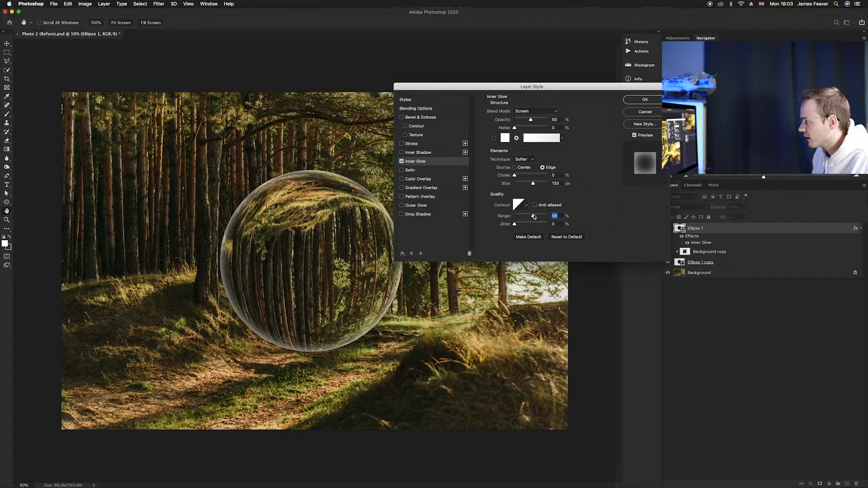
drag(533, 183, 539, 184)
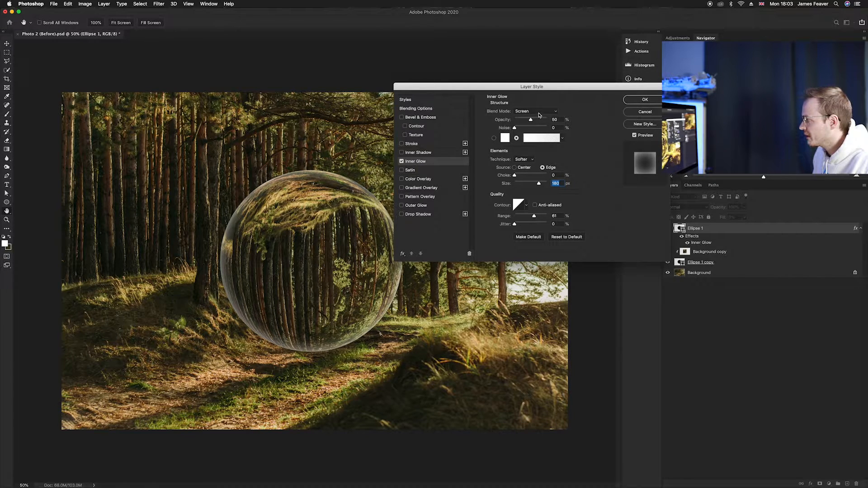
click(522, 111)
click(522, 111)
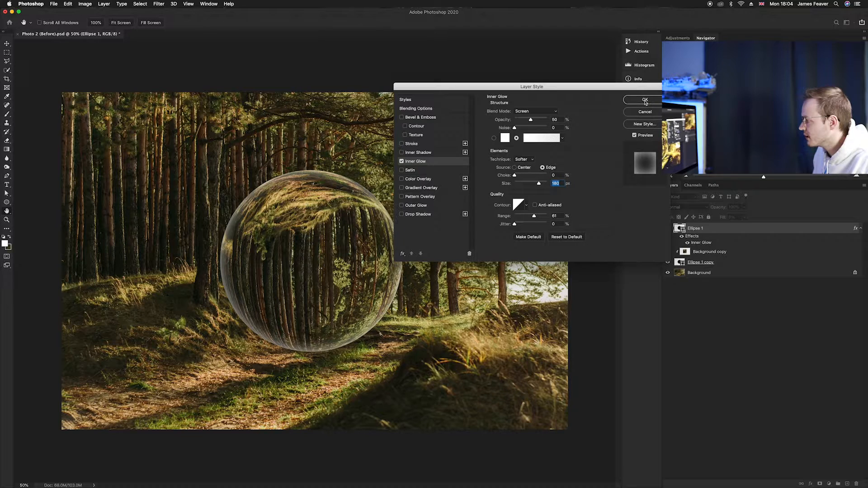
click(645, 100)
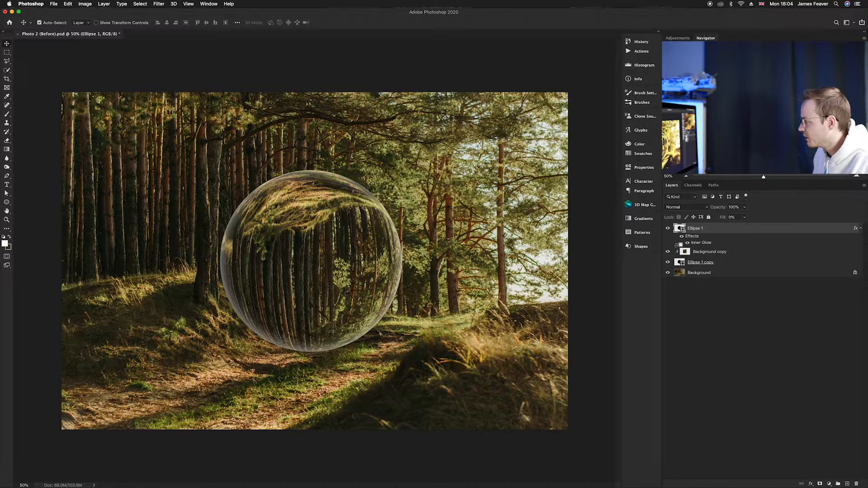
Clip the glowing Ellipse 1 layer to the layer below and add a new layer above it, also clipped
alt+click(676, 245)
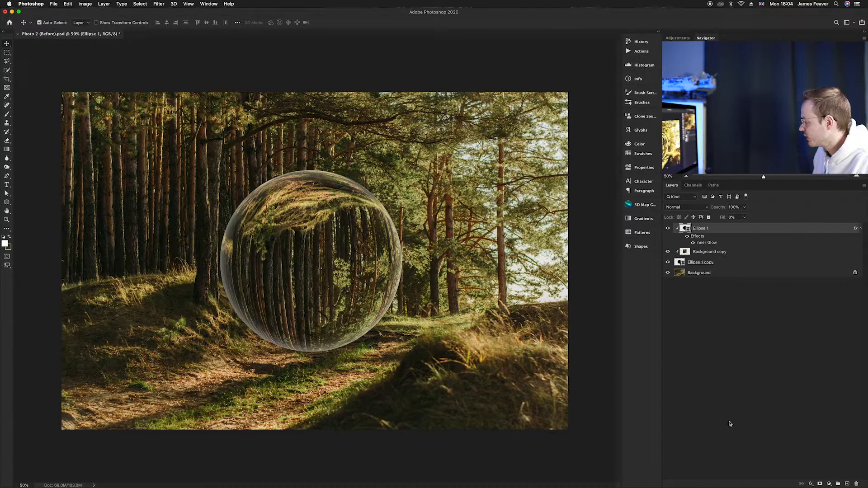
click(848, 484)
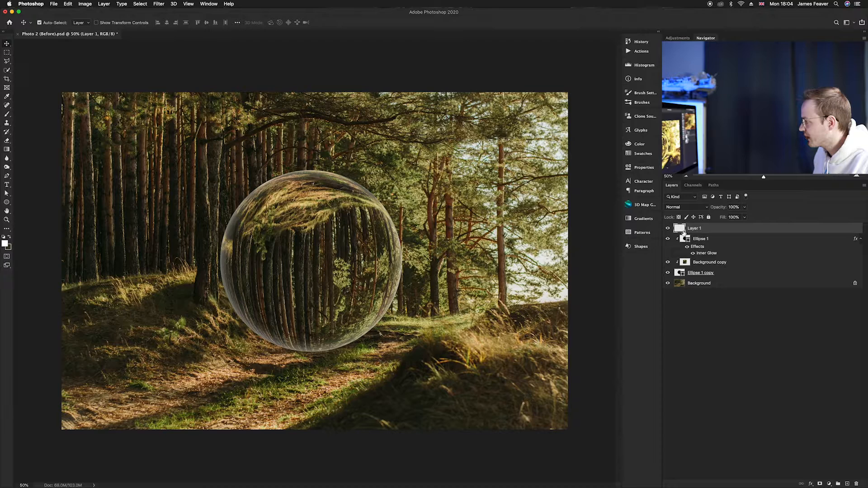
alt+click(683, 233)
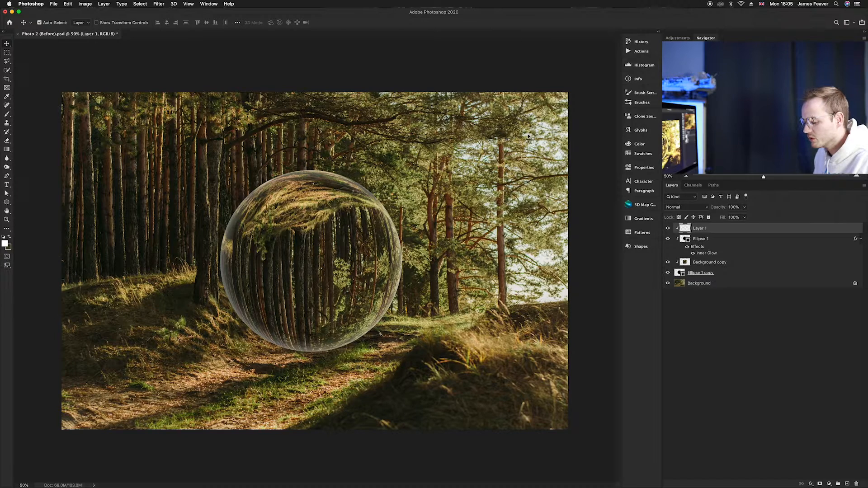
Paint soft white highlights on Layer 1 with a large brush at the ball's upper-right and lower-left edges
key(b)
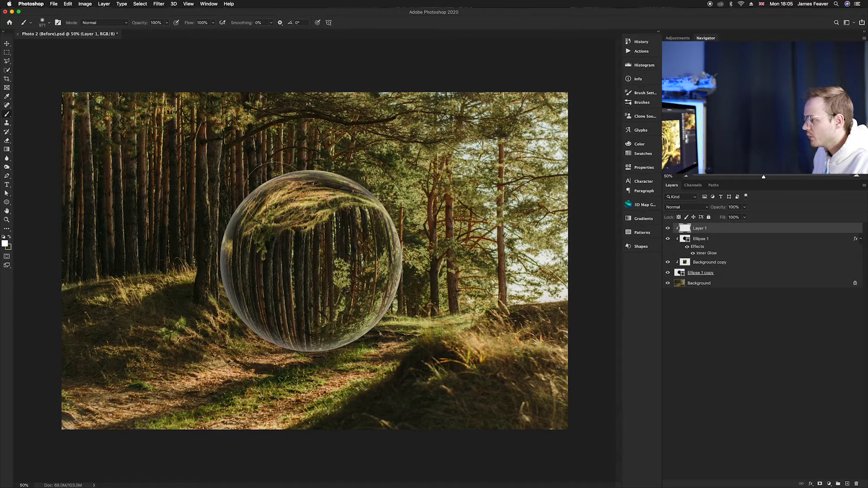
click(6, 245)
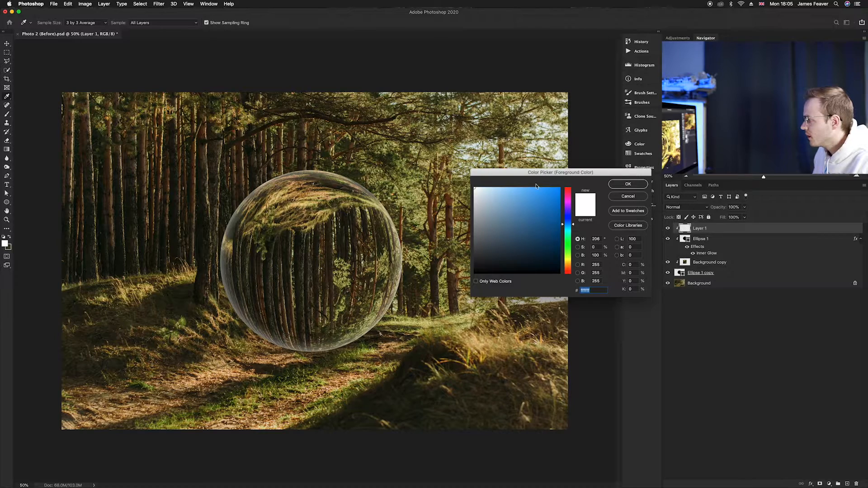
click(628, 184)
mouse_move(420, 248)
mouse_down()
mouse_move(481, 247)
mouse_move(497, 175)
mouse_up()
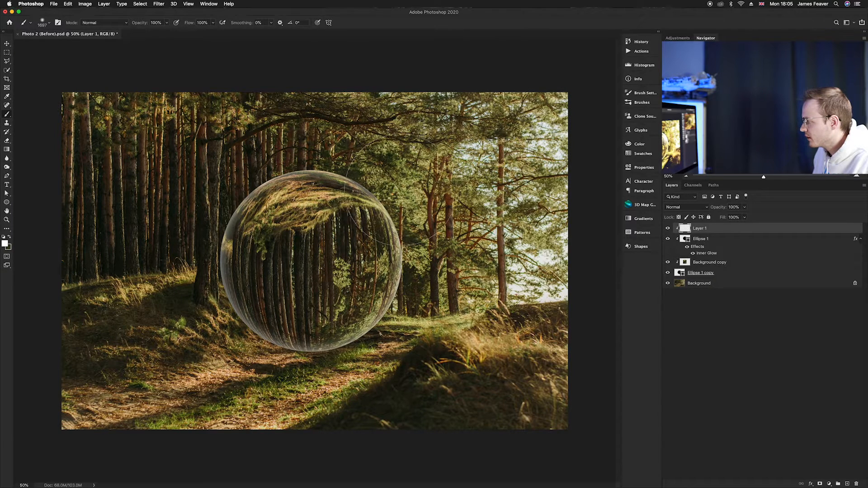
click(393, 193)
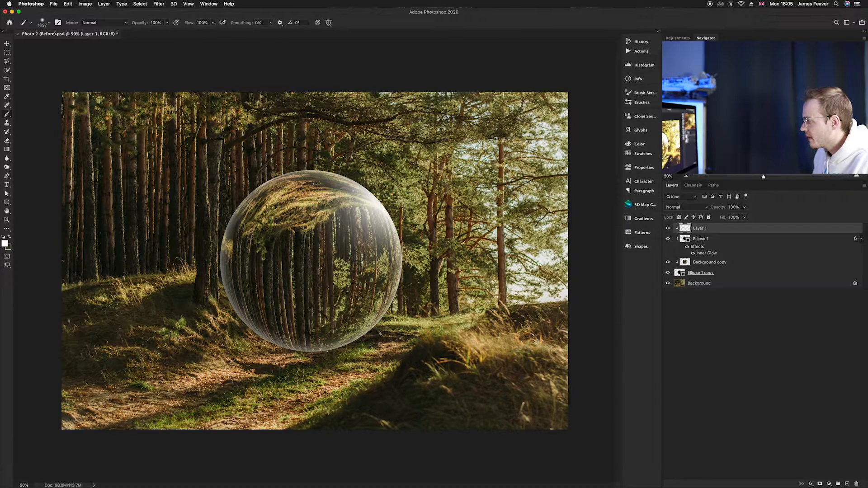
click(391, 194)
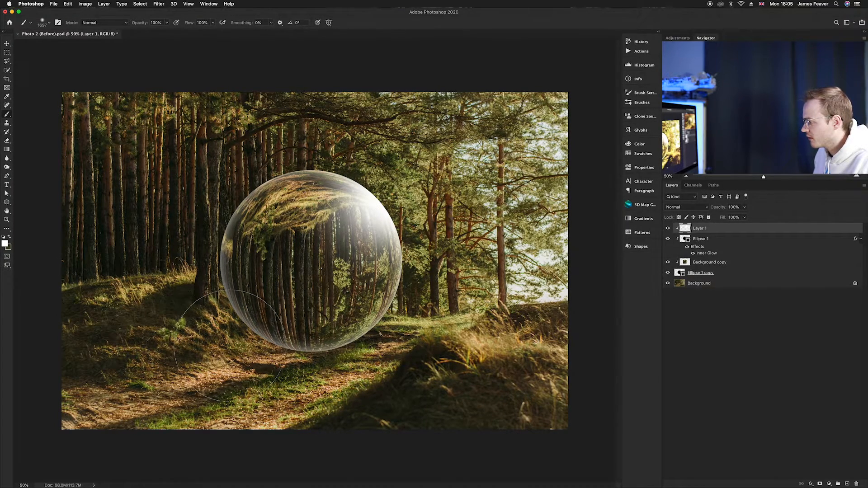
click(227, 347)
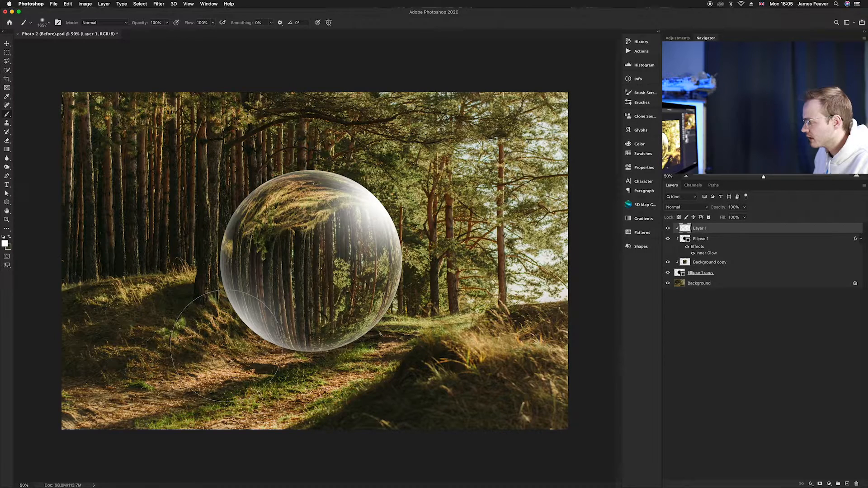
click(227, 345)
click(227, 346)
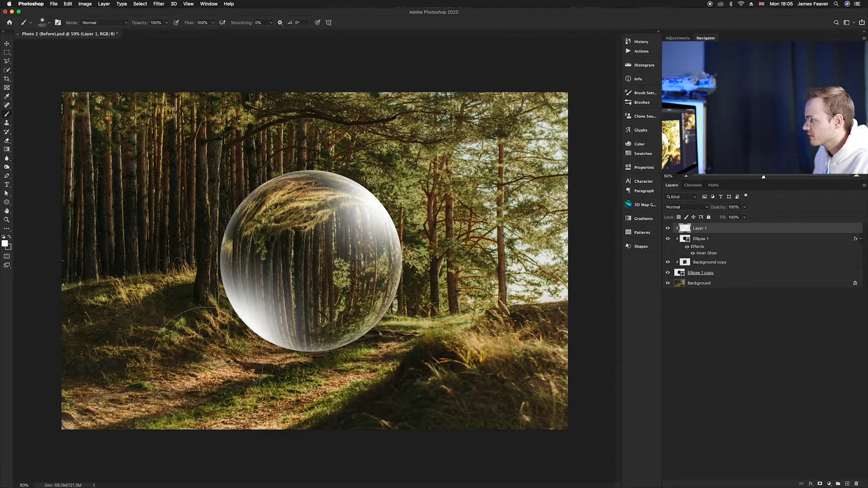
click(6, 44)
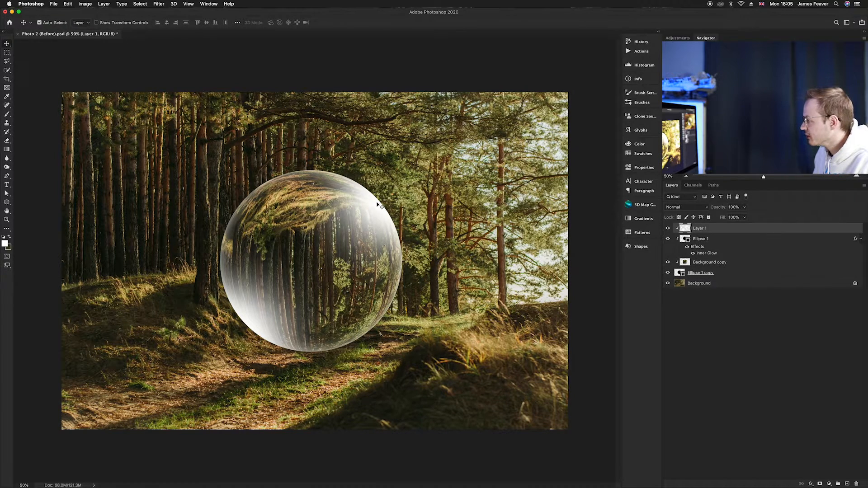
Set the highlight layer, Layer 1, to Screen blend mode and 36% opacity
click(670, 210)
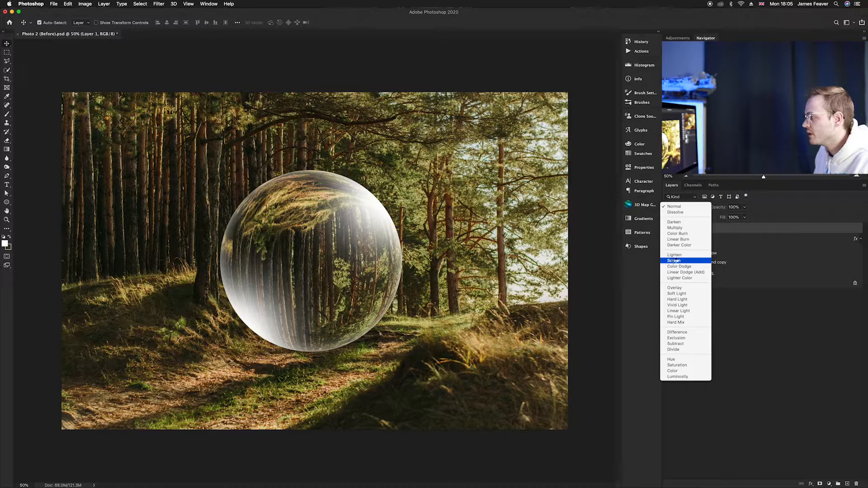
click(674, 261)
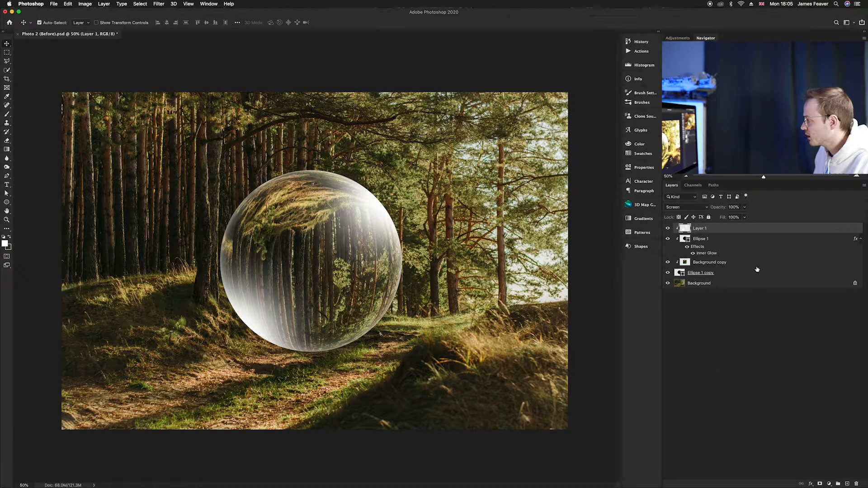
drag(721, 208, 691, 209)
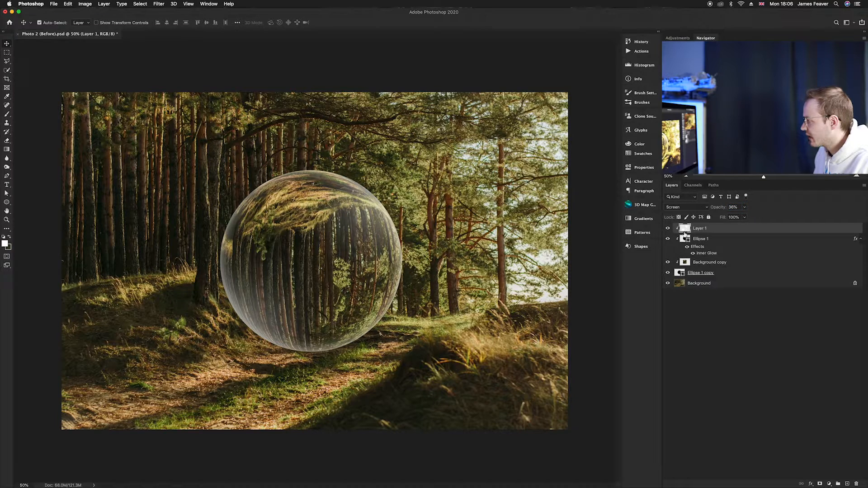
Group all the ball layers from Ellipse 1 copy up to Layer 1 and name the group Lens Ball
click(680, 273)
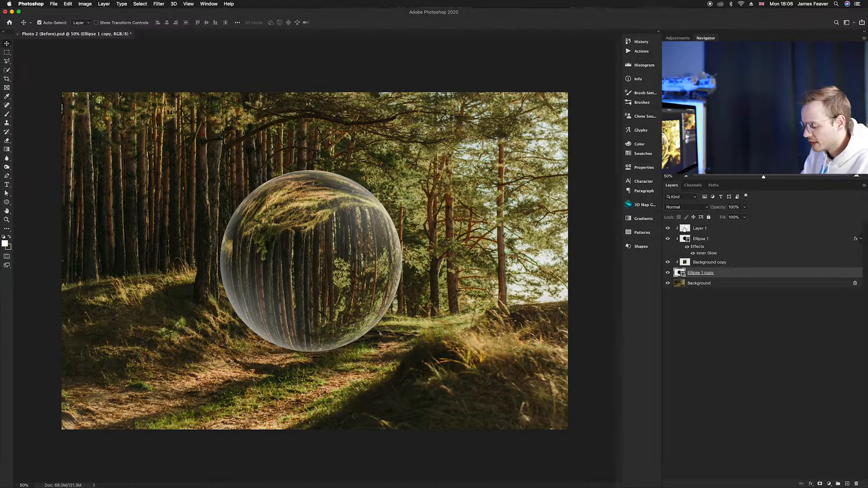
shift+click(684, 229)
key(super+g)
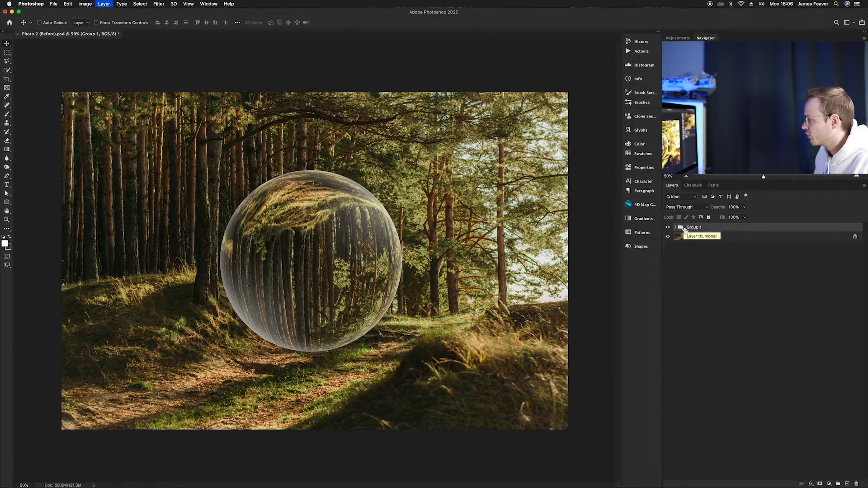
click(669, 227)
click(669, 227)
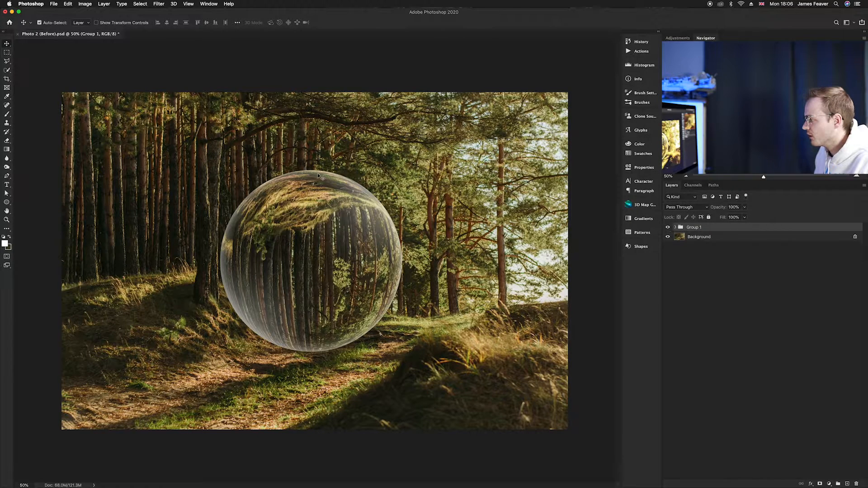
double_click(699, 227)
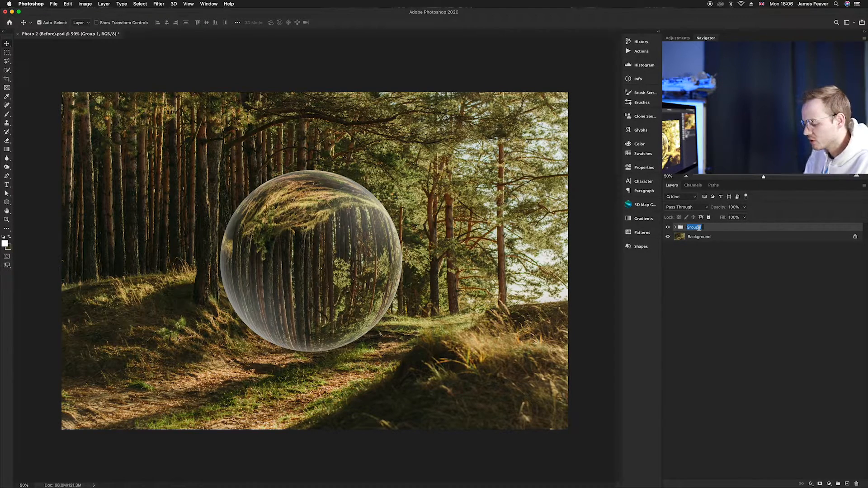
text(Lens Ball)
key(Return)
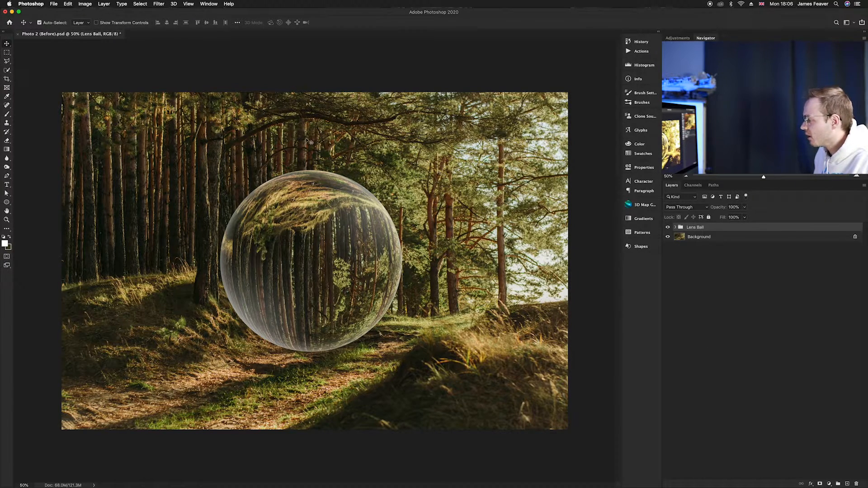
click(724, 339)
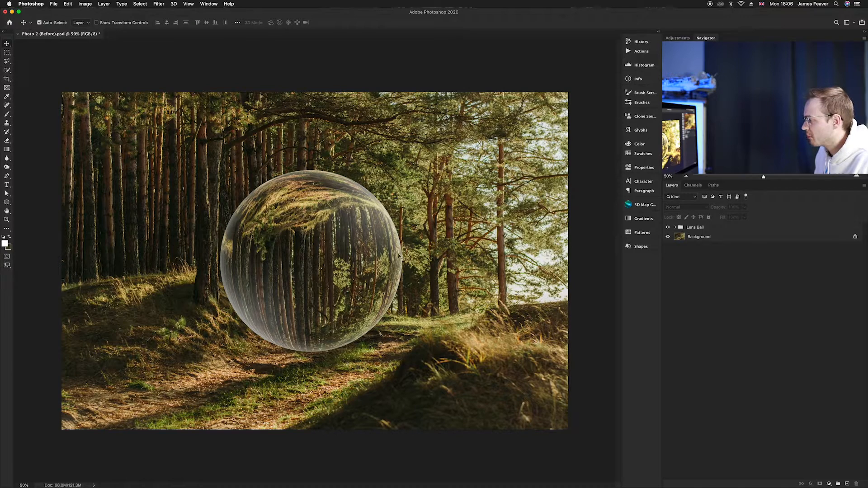
Duplicate the Background layer and apply a Gaussian Blur with a 12-pixel radius to the copy
click(695, 237)
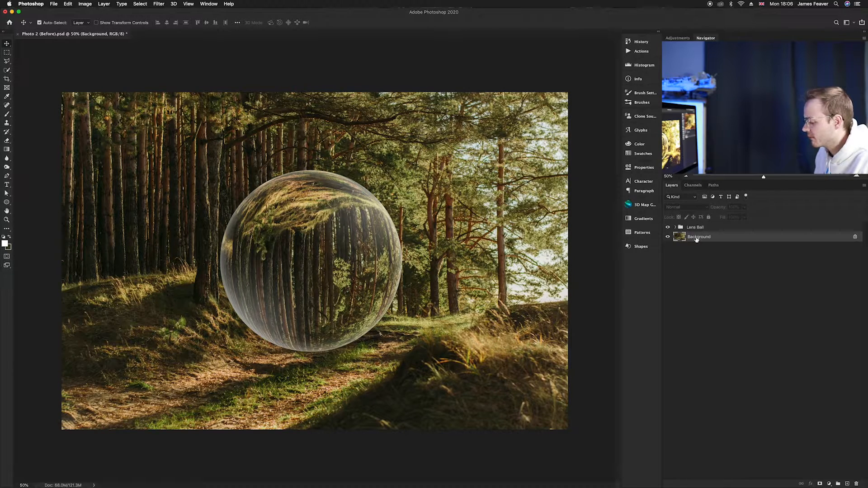
key(super+j)
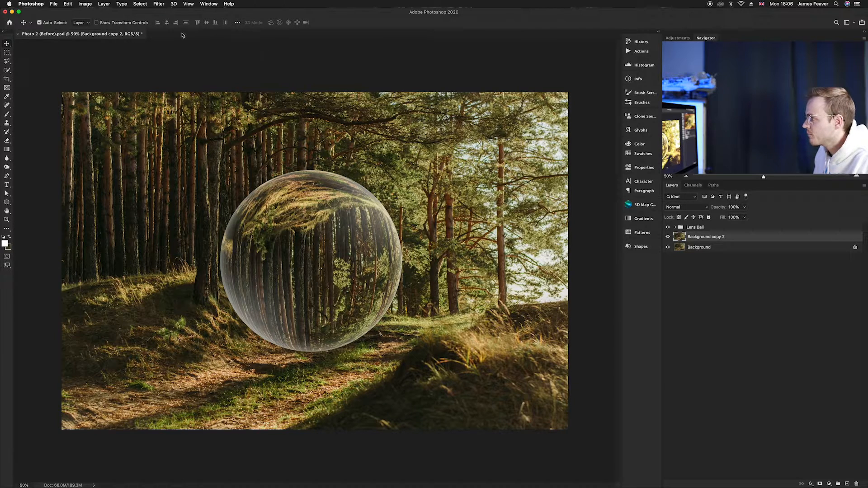
click(159, 4)
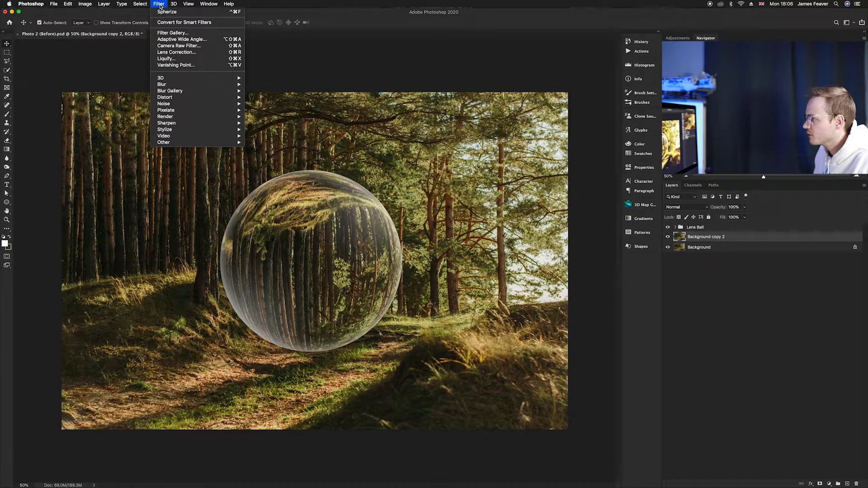
mouse_move(170, 85)
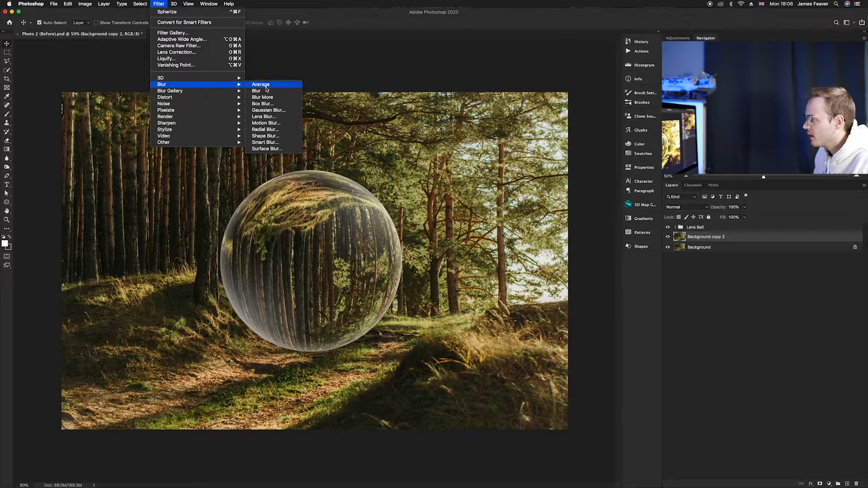
click(263, 110)
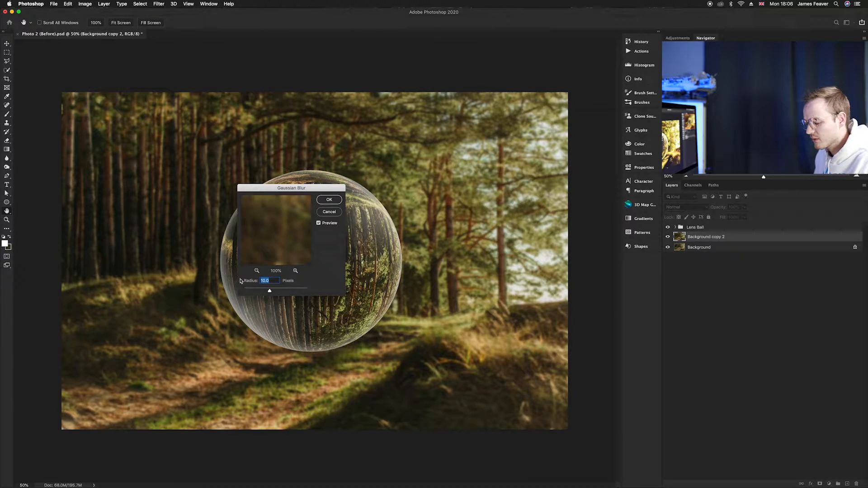
text(12)
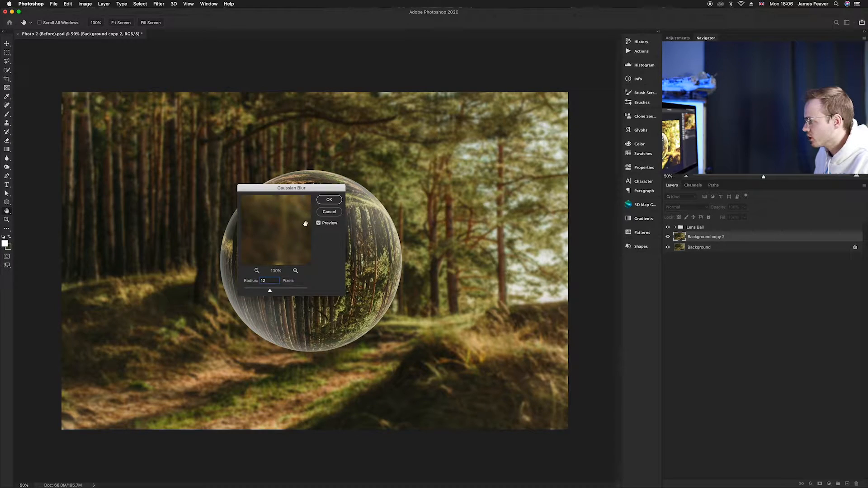
click(329, 200)
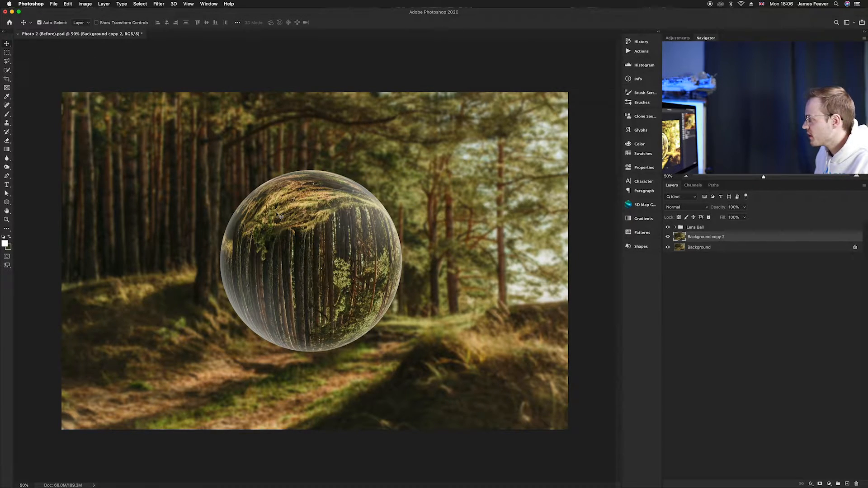
Add a Hue/Saturation adjustment layer above the Lens Ball group and set the Yellows hue to -23
click(681, 227)
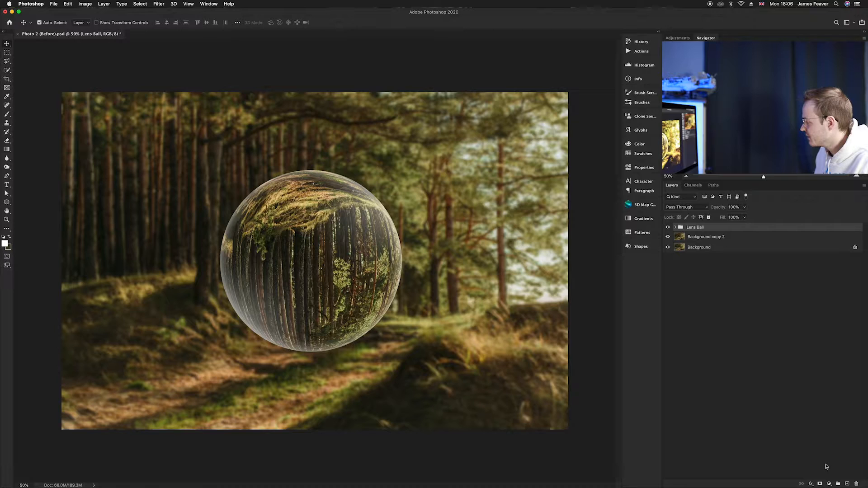
click(830, 483)
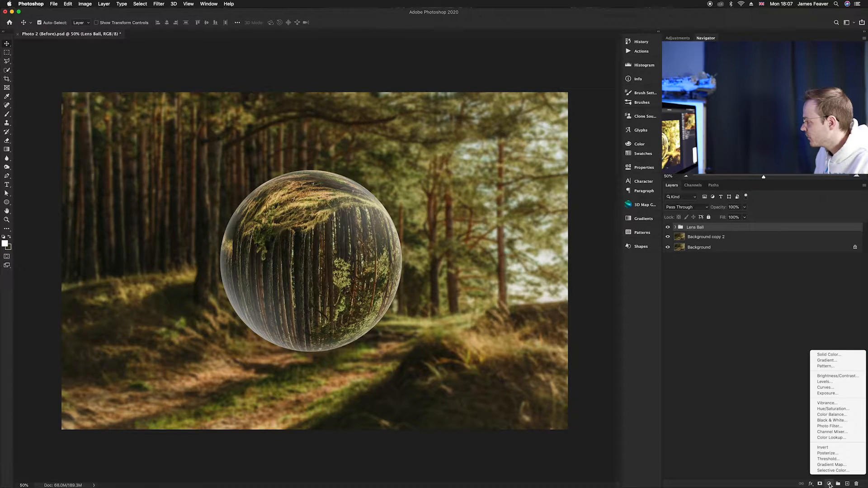
click(824, 410)
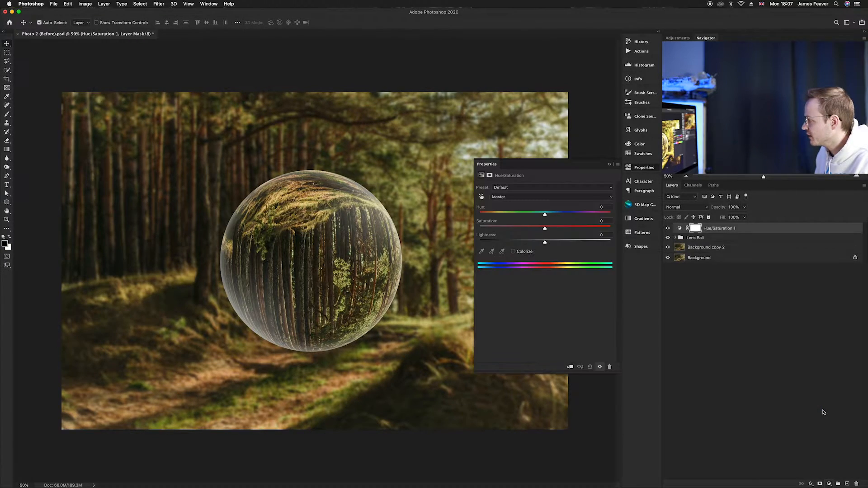
click(518, 198)
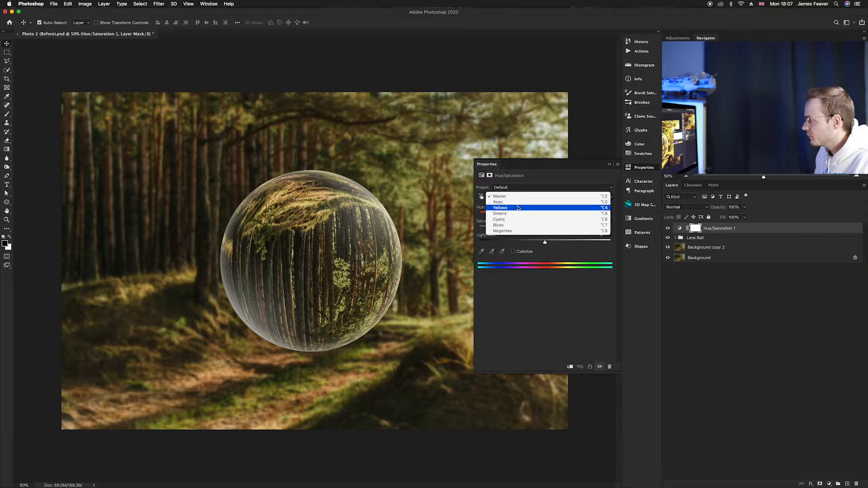
click(500, 208)
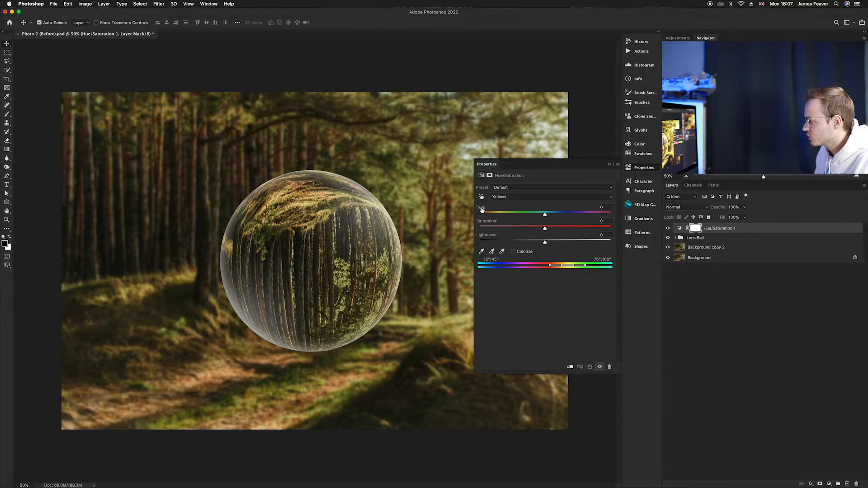
drag(545, 217, 538, 216)
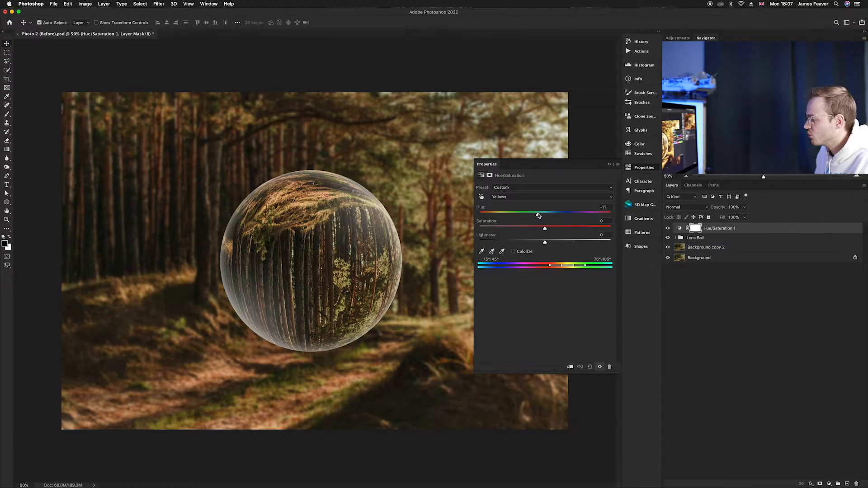
drag(534, 216, 532, 215)
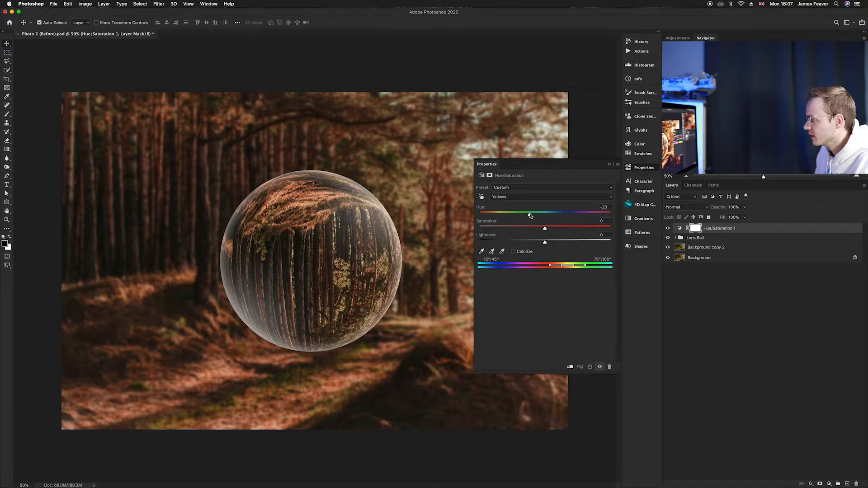
click(644, 168)
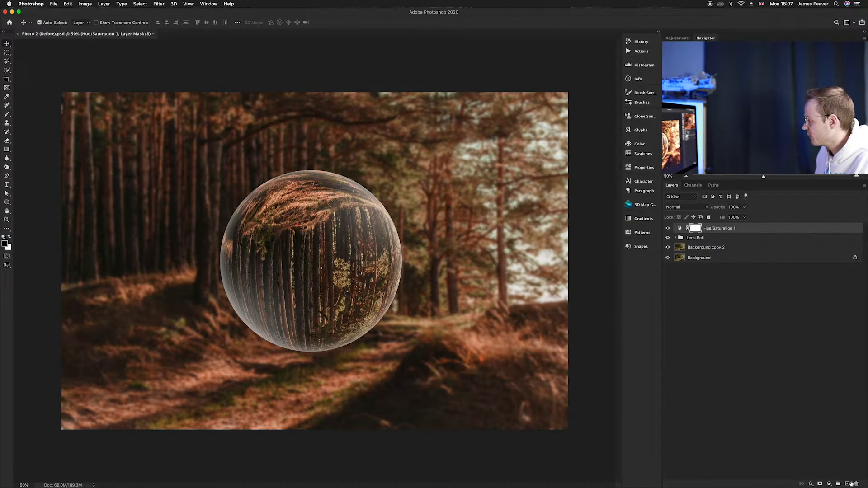
Add a Curves adjustment that lowers the white point, pulls the midtones to input 137, output 79, and lifts the black point to output 9
click(829, 484)
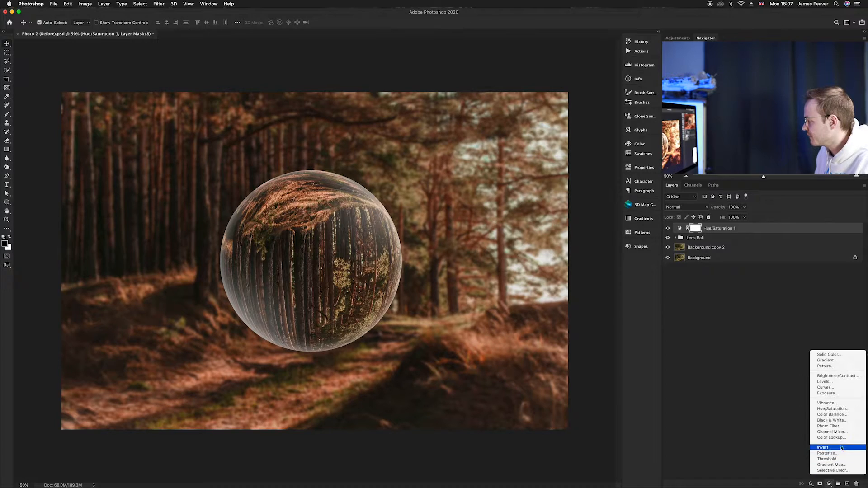
click(846, 391)
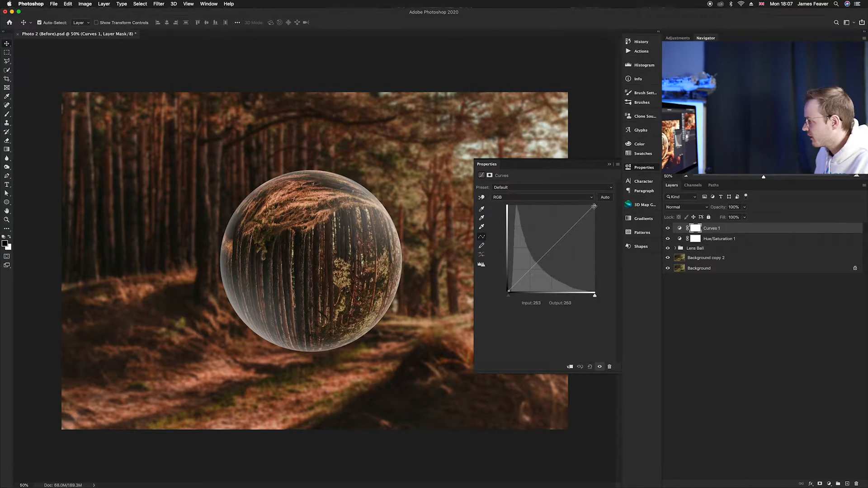
drag(595, 206, 594, 220)
click(553, 257)
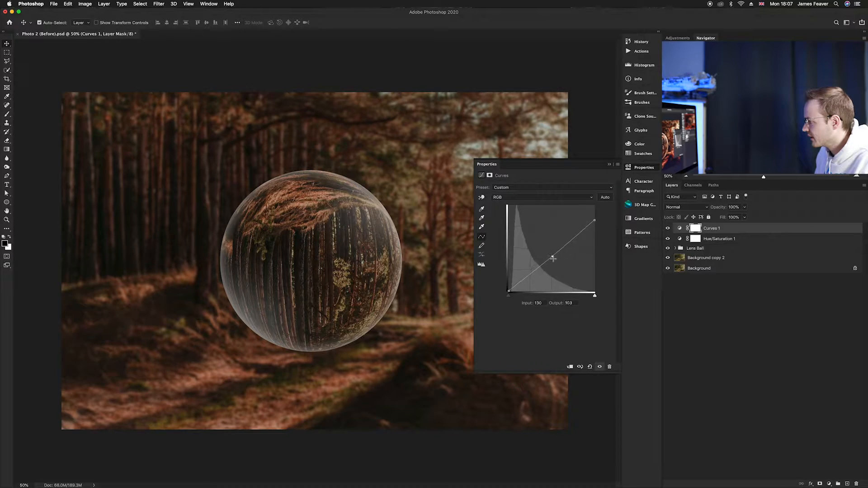
drag(553, 257, 555, 265)
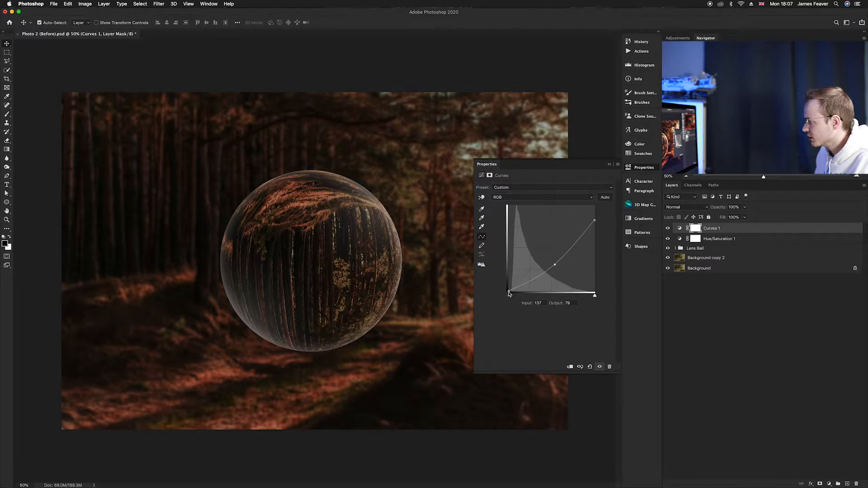
drag(509, 293, 508, 288)
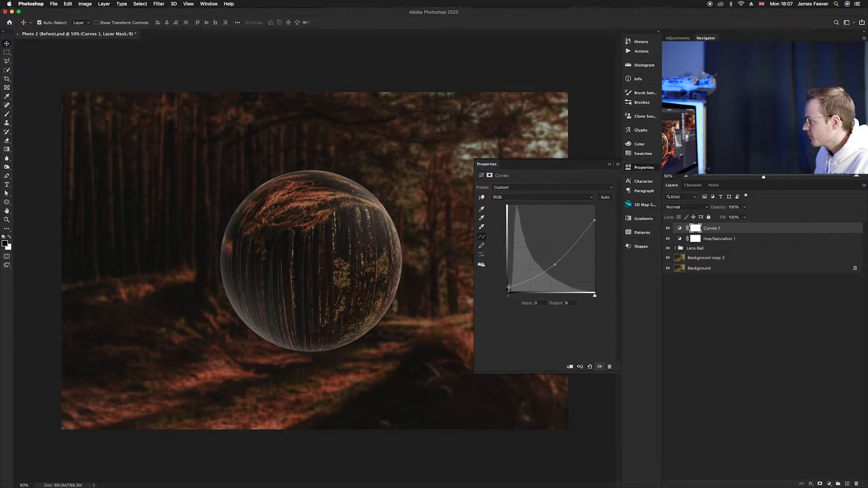
click(632, 171)
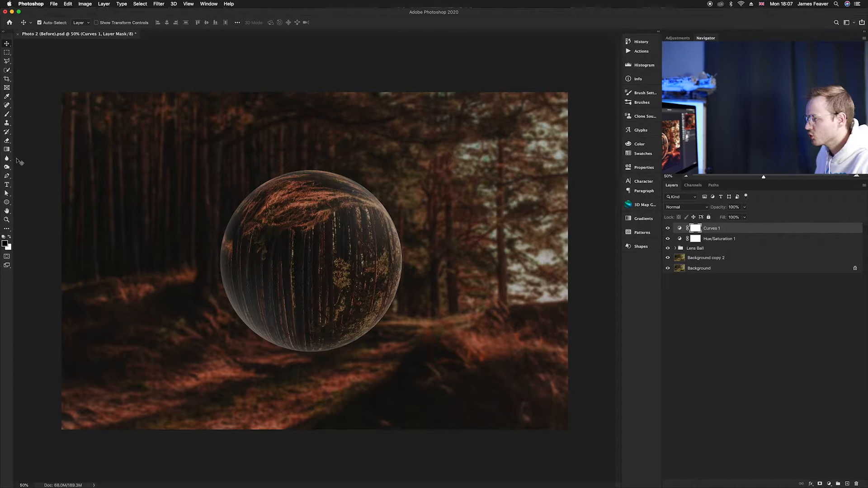
Fill the Curves 1 mask with a radial gradient from the ball's centre to the image corners, hiding the darkening in the middle
key(g)
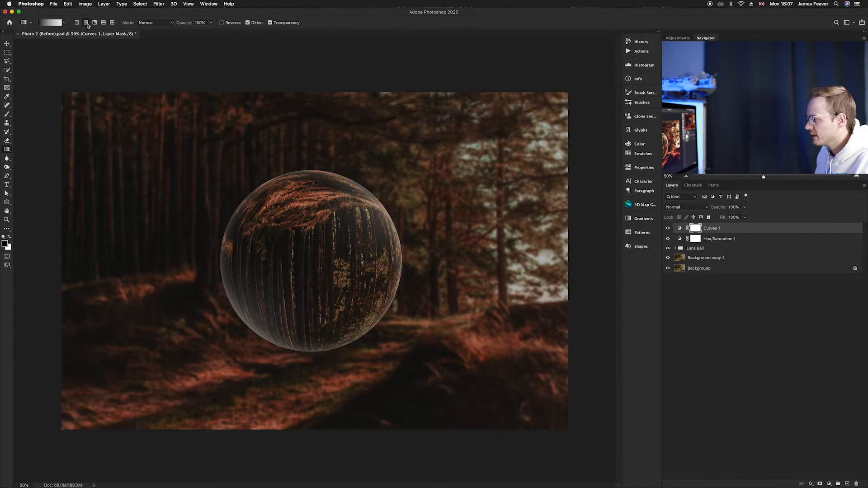
drag(314, 262, 564, 428)
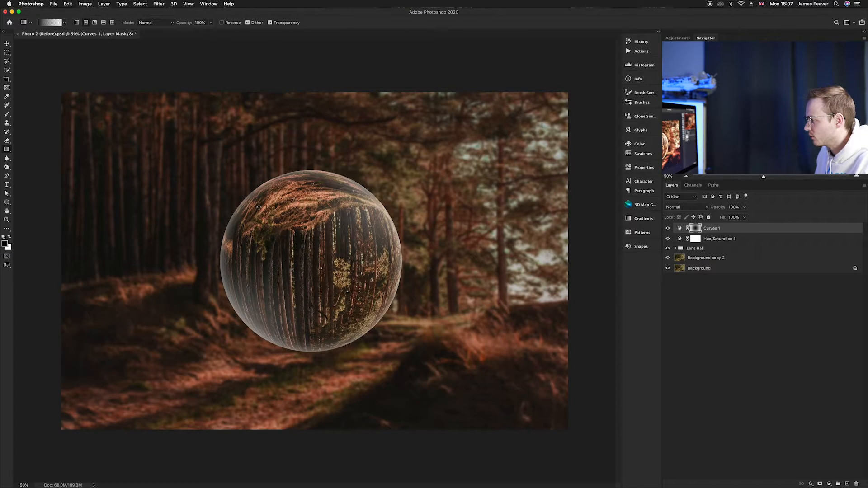
drag(313, 261, 561, 99)
drag(312, 267, 562, 99)
Darken Curves 1 further with the white point at output 162 and midtones at input 150, output 48, and compare with the original photo
double_click(679, 228)
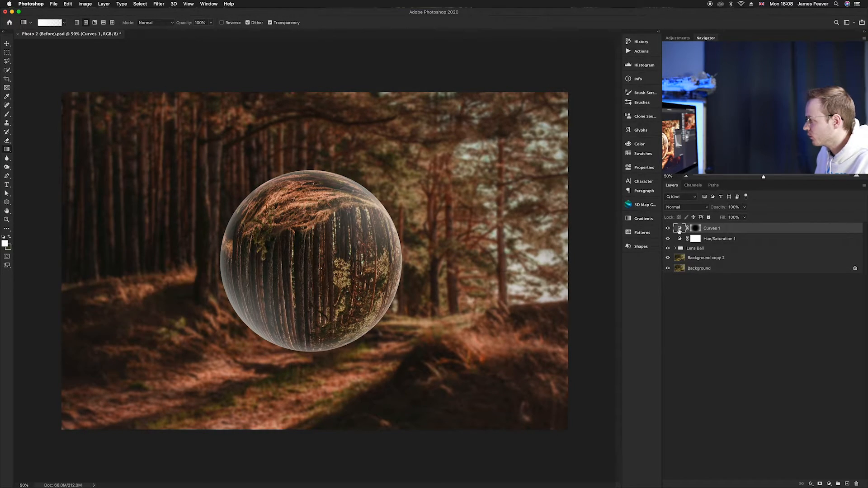
drag(554, 265, 557, 269)
drag(596, 221, 595, 237)
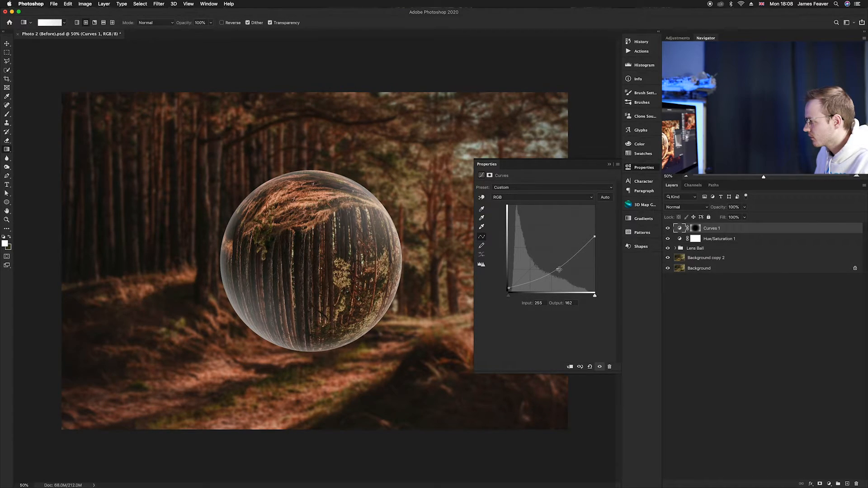
drag(559, 270, 560, 275)
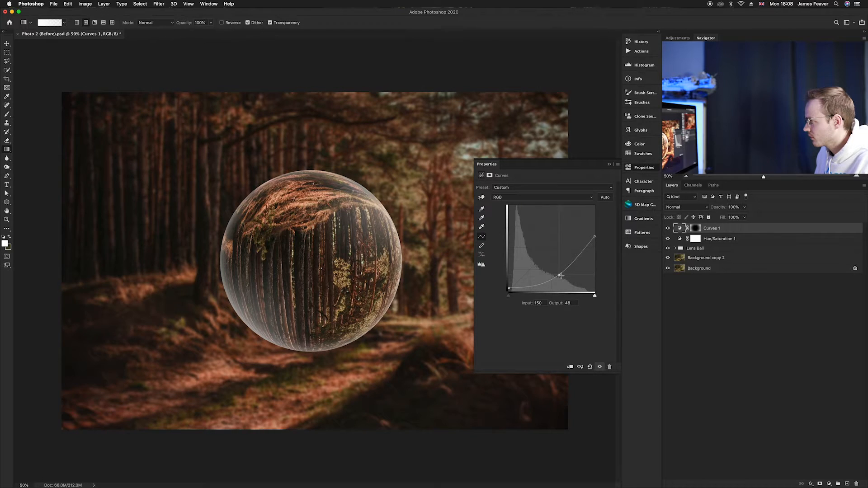
alt+click(668, 268)
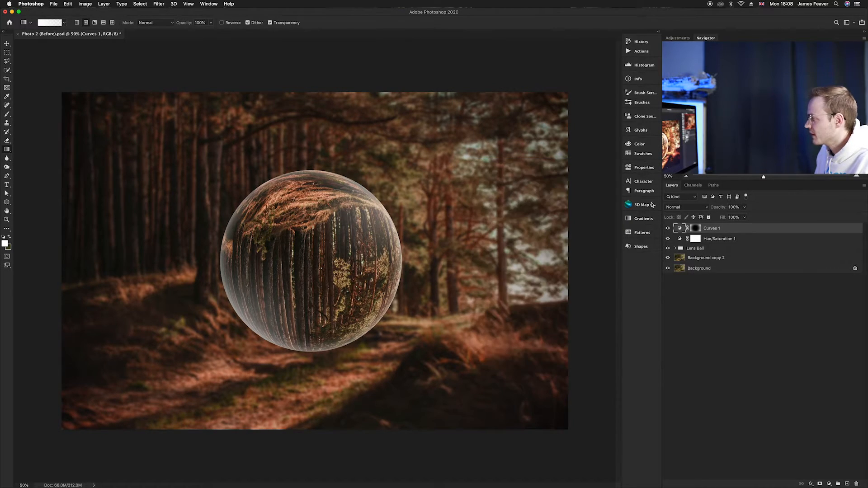
alt+click(668, 269)
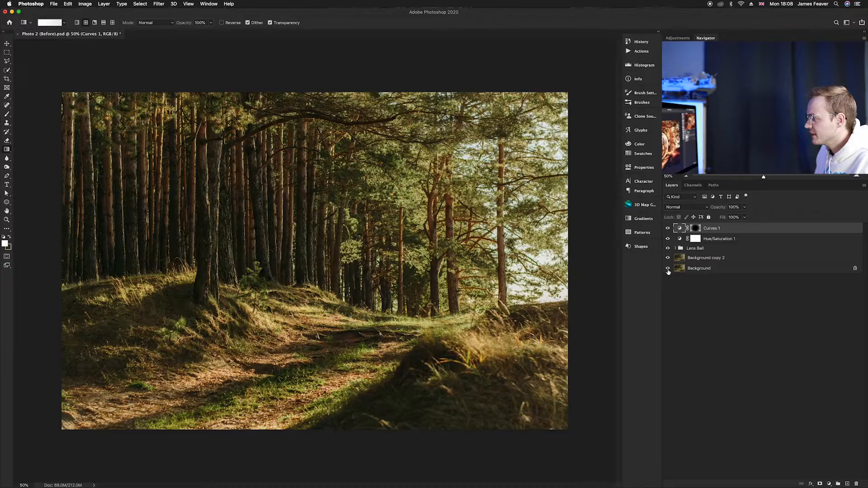